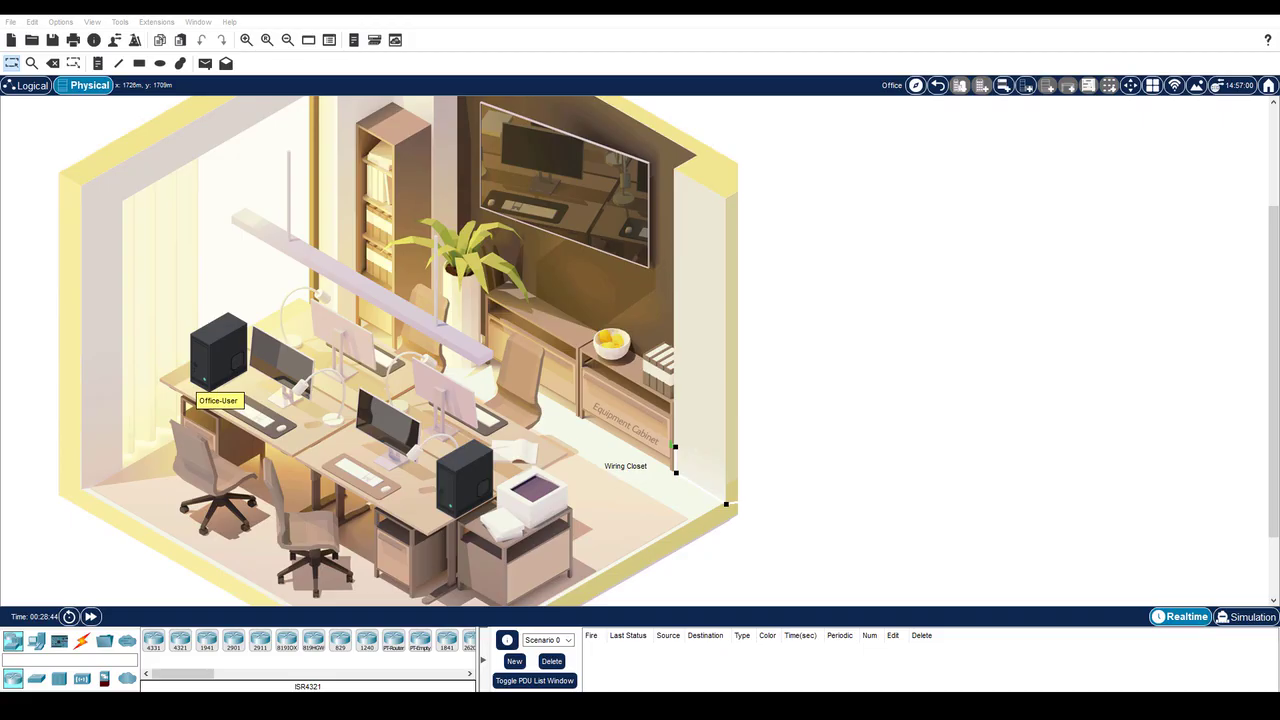
Step: Open the Wiring Closet rack view and zoom in on it
click(643, 437)
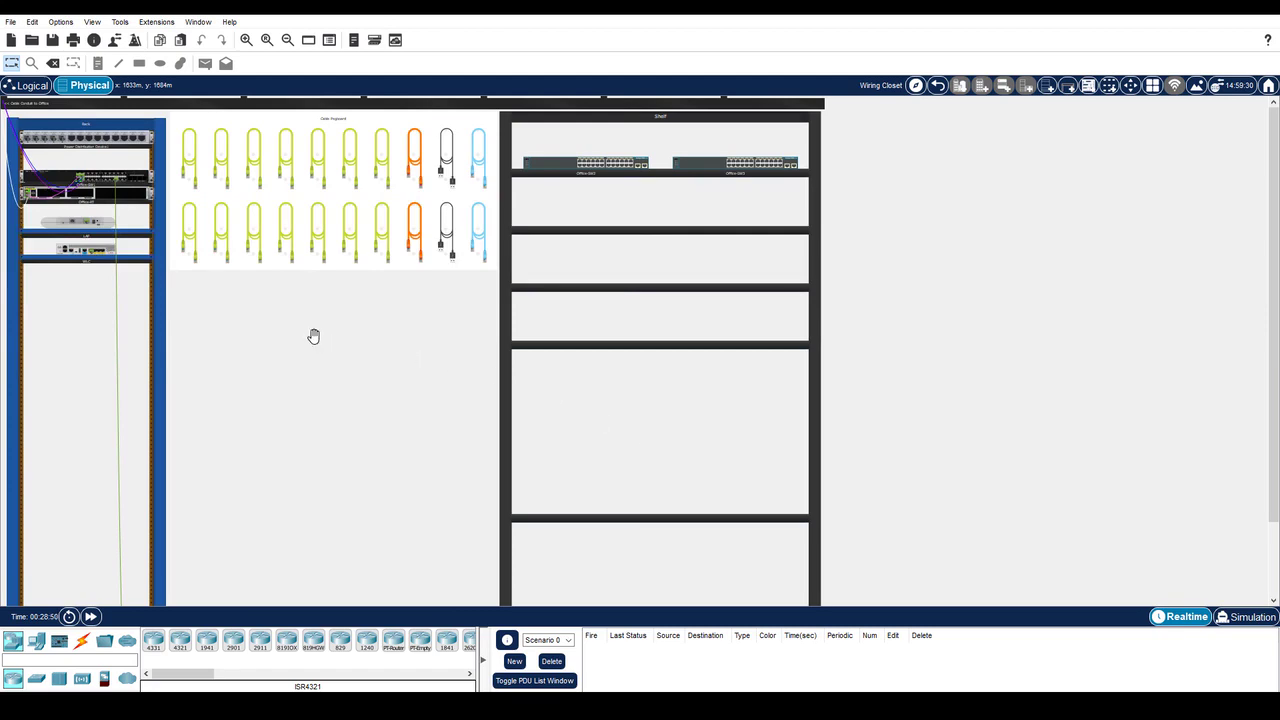
scroll(314, 343, up, 2)
scroll(314, 343, up, 1)
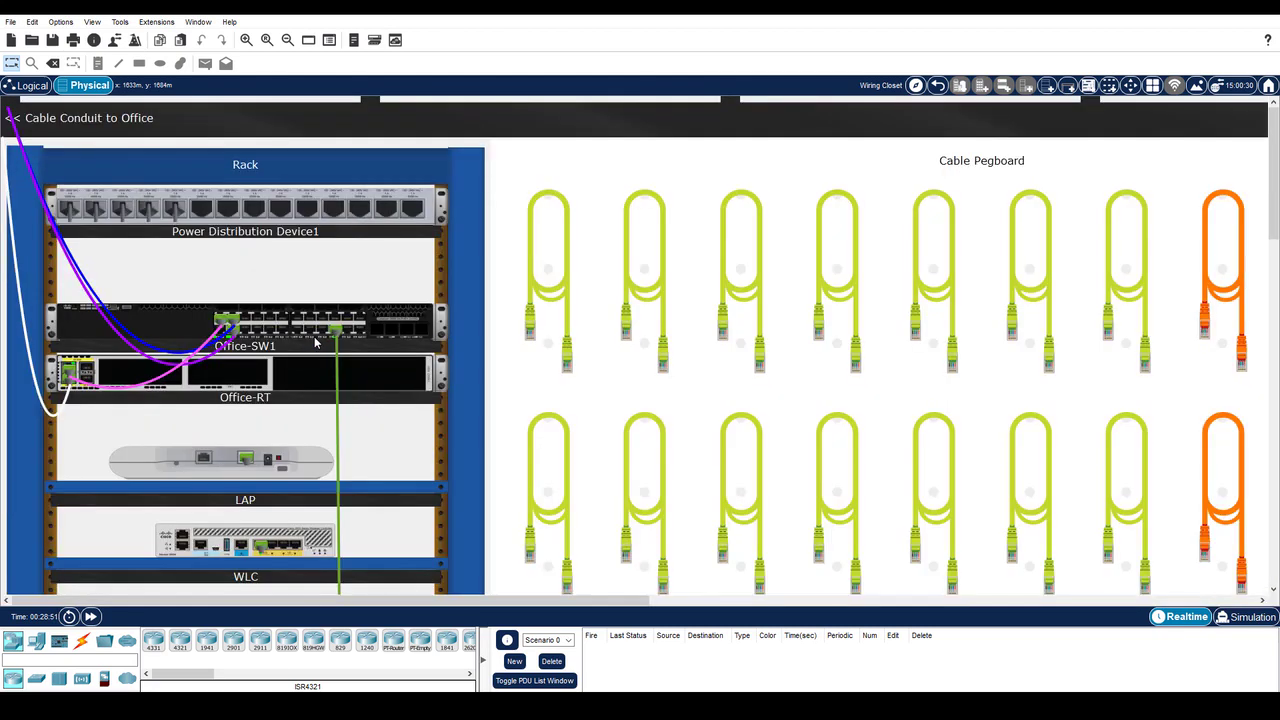
Step: Add a Copper Patch Panel to the rack and position it just above Office-SW1
click(81, 641)
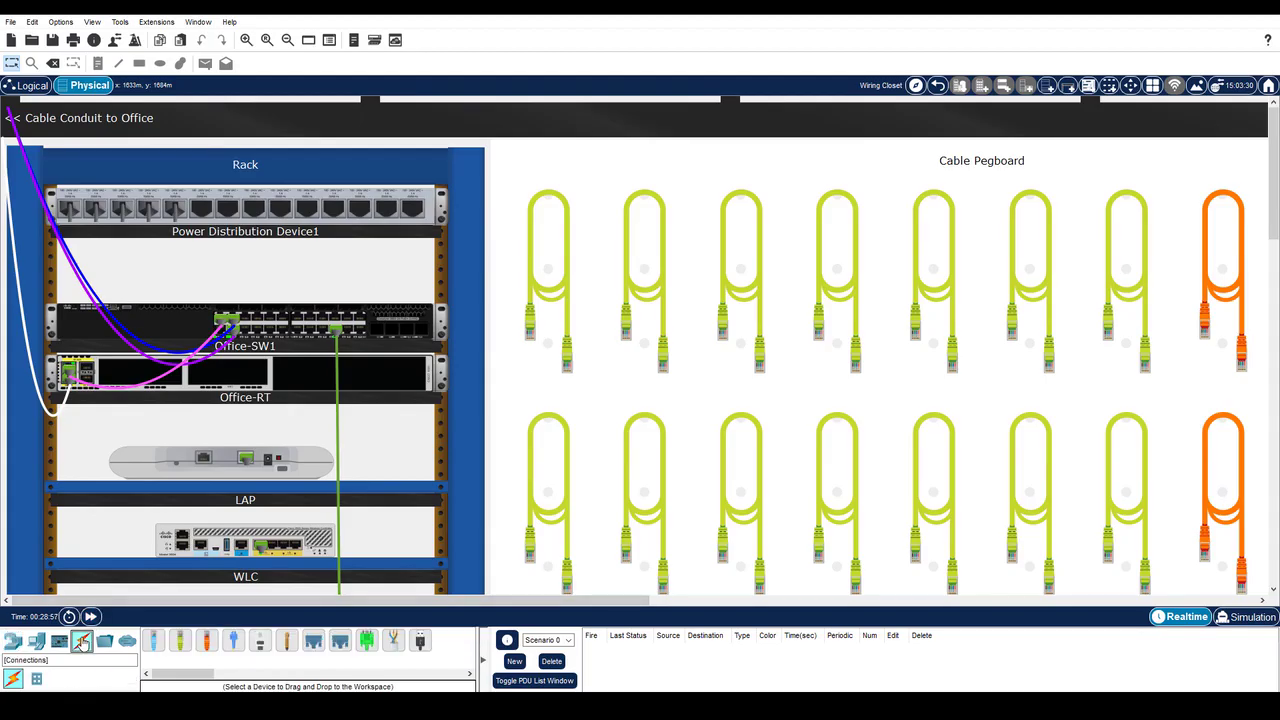
click(37, 681)
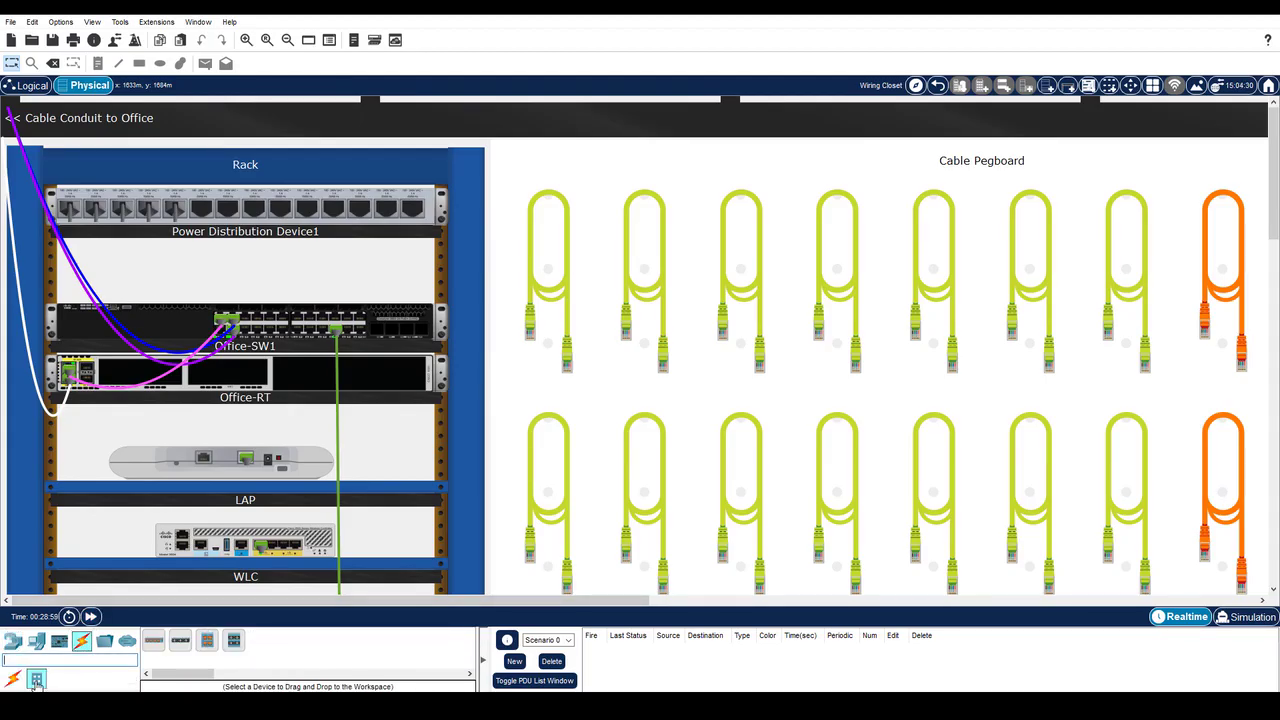
click(152, 641)
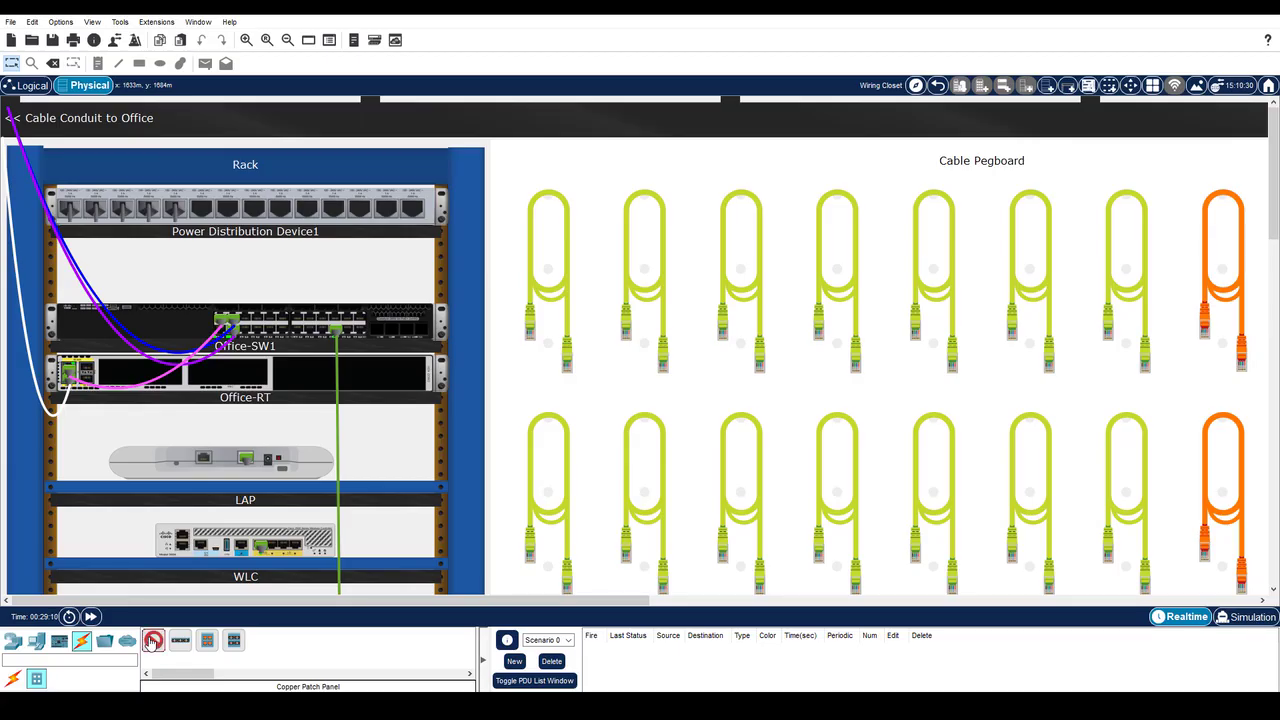
click(206, 272)
scroll(231, 468, down, 1)
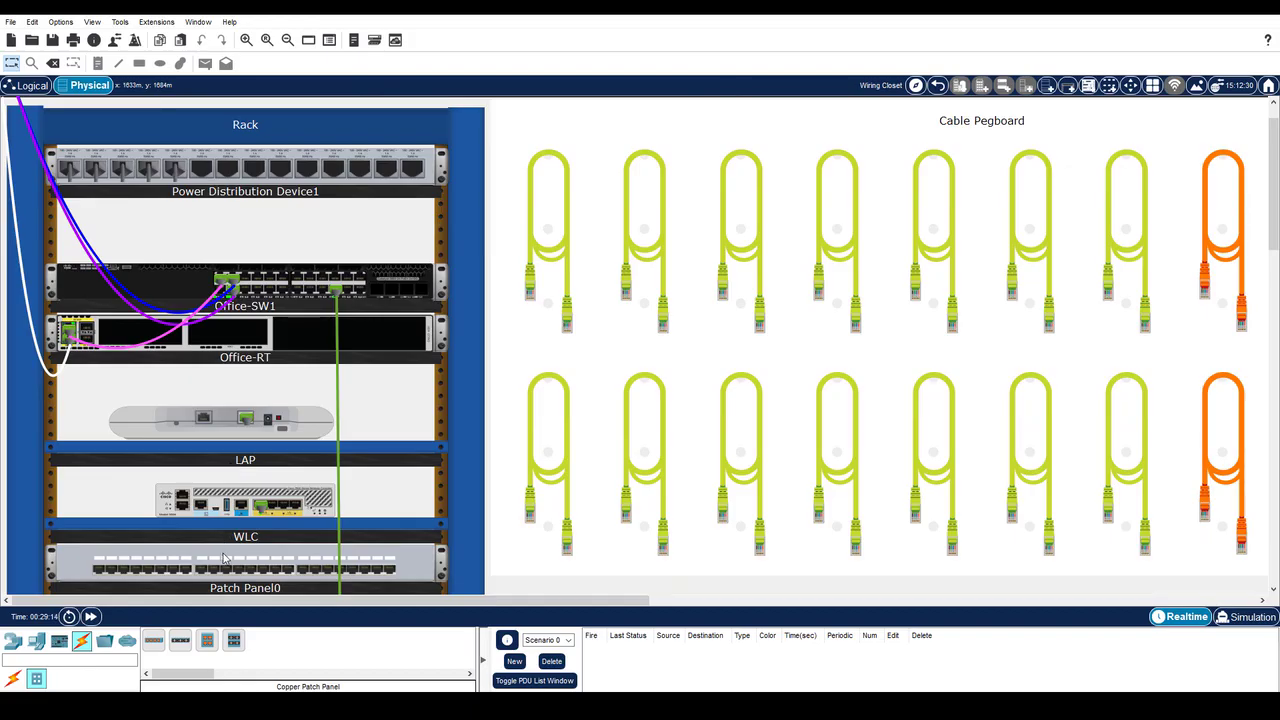
drag(226, 558, 228, 233)
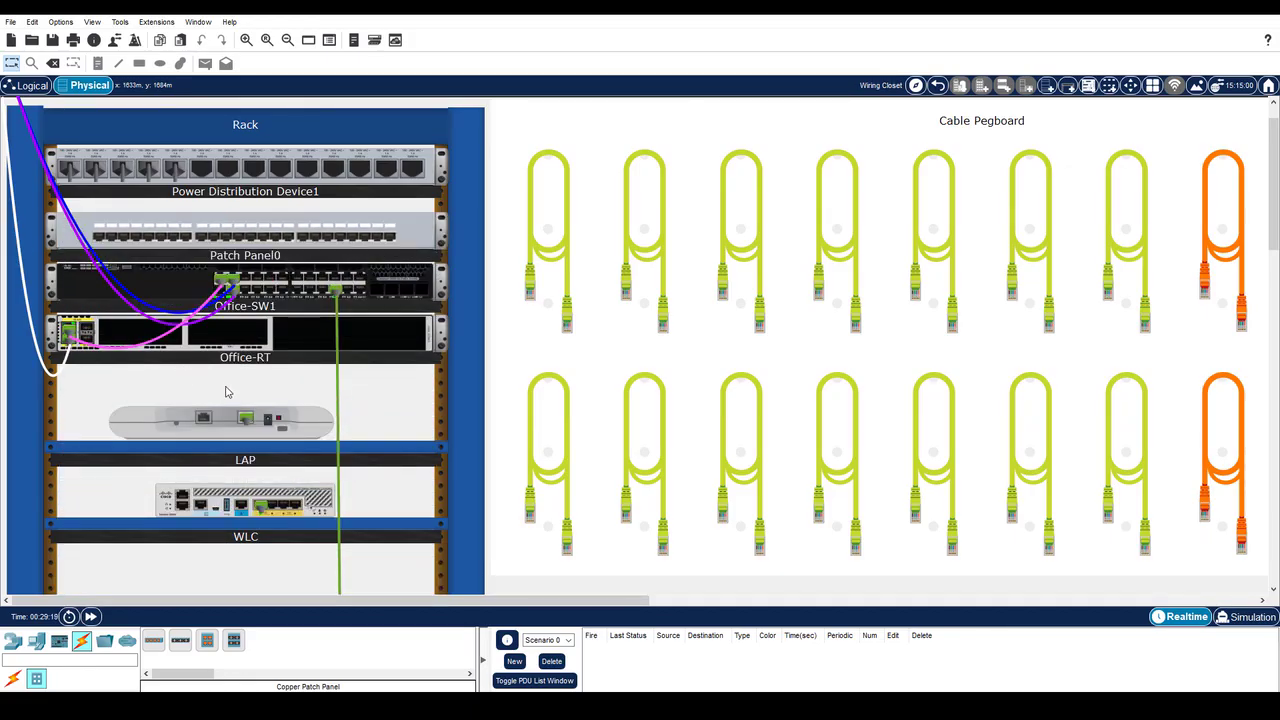
scroll(226, 393, up, 1)
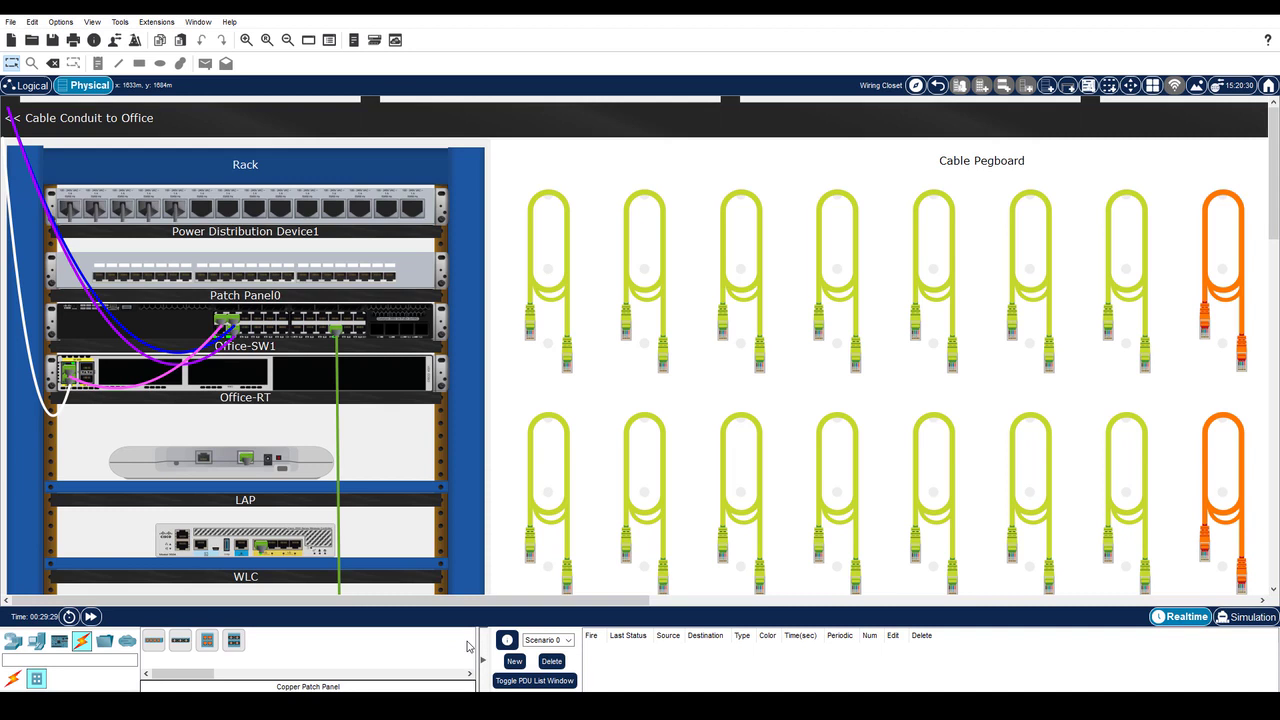
Step: After checking the port table, patch Office-SW1 port G1/0/13 to a Patch Panel0 front jack
key(alt+Tab)
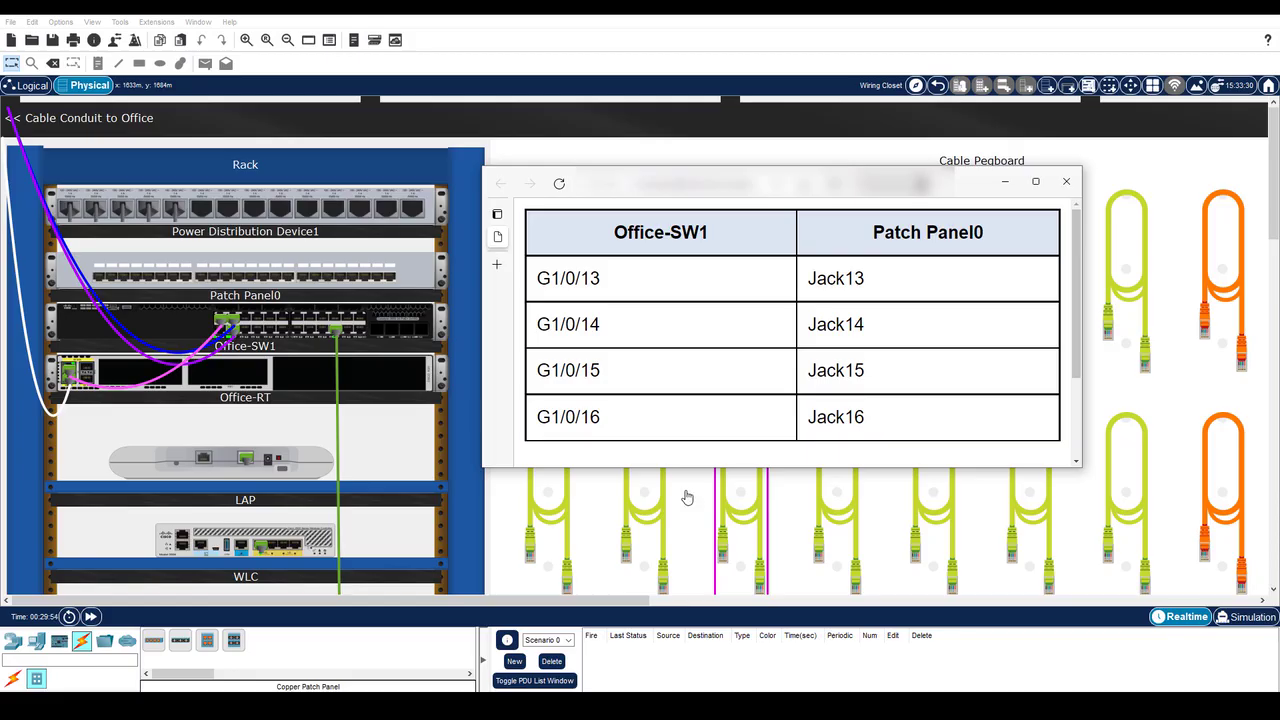
key(alt+Tab)
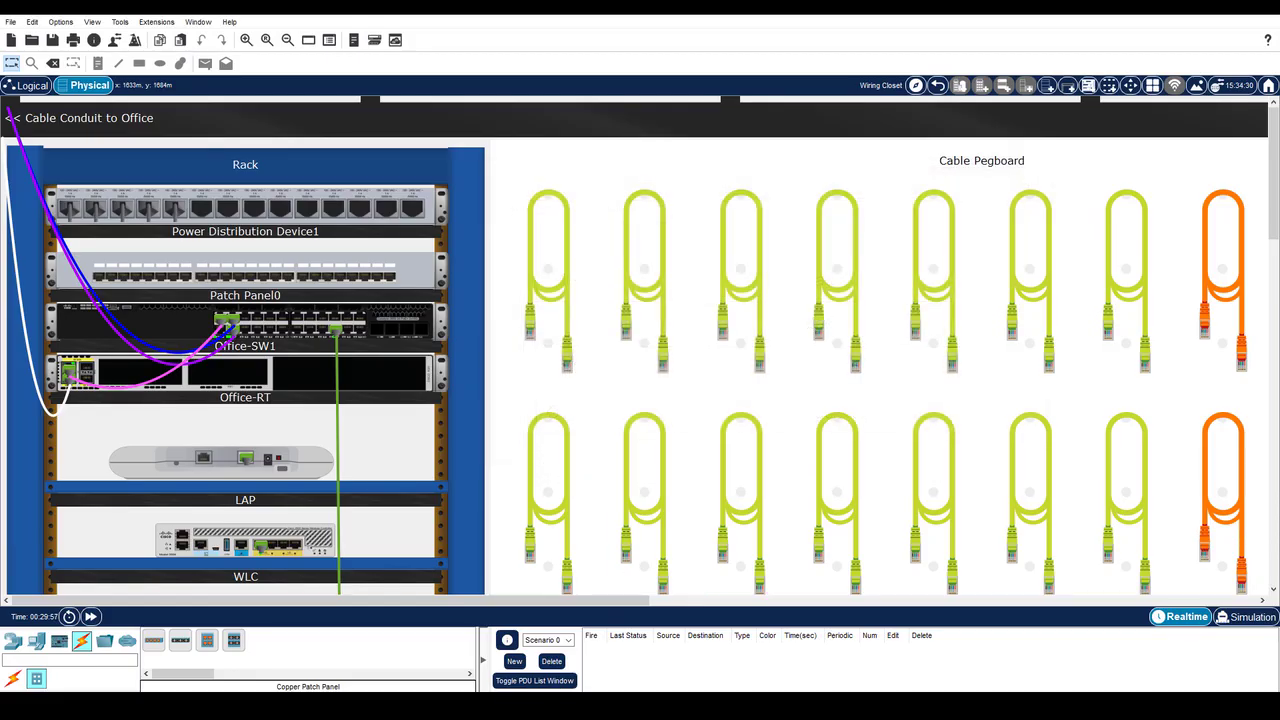
click(554, 294)
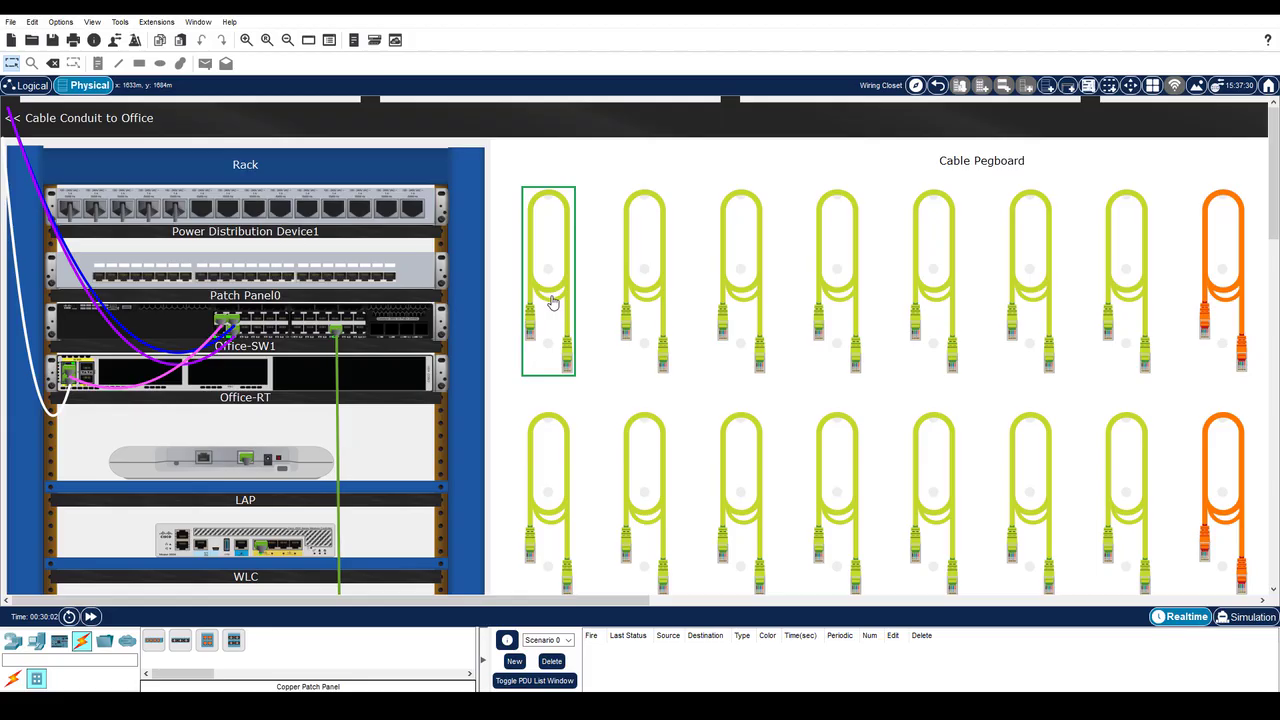
click(376, 318)
click(398, 330)
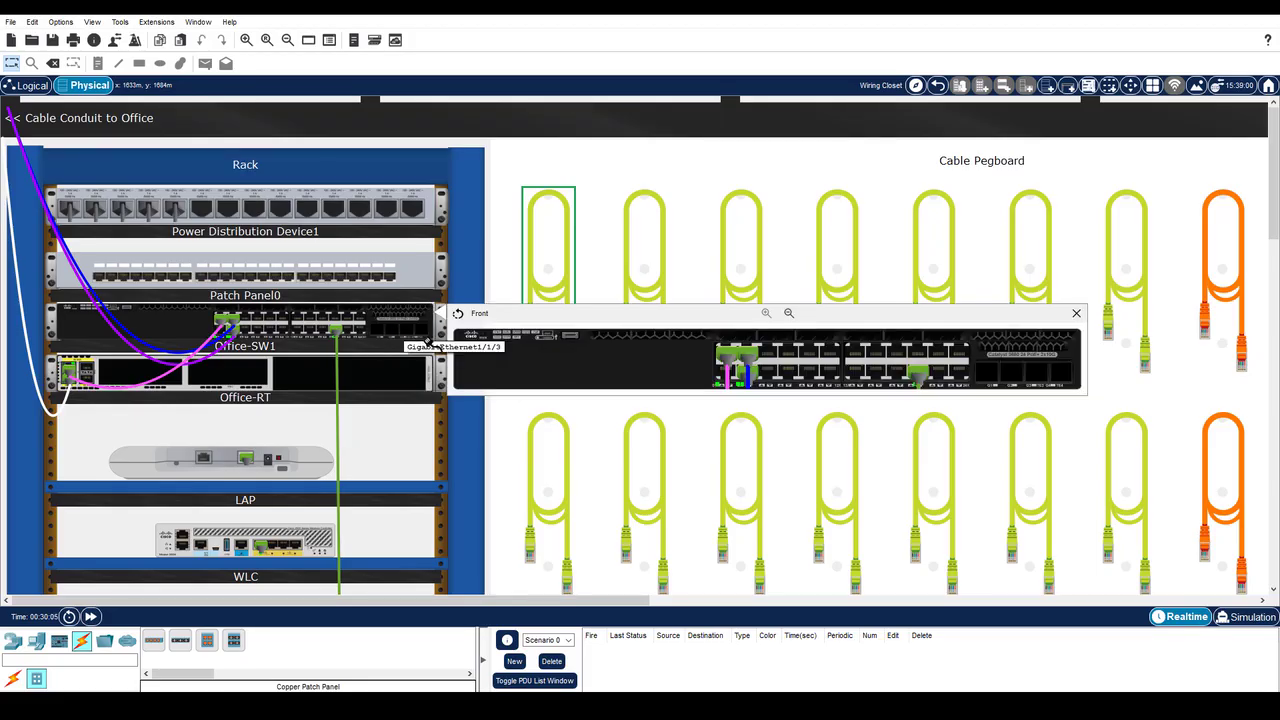
click(853, 352)
click(410, 262)
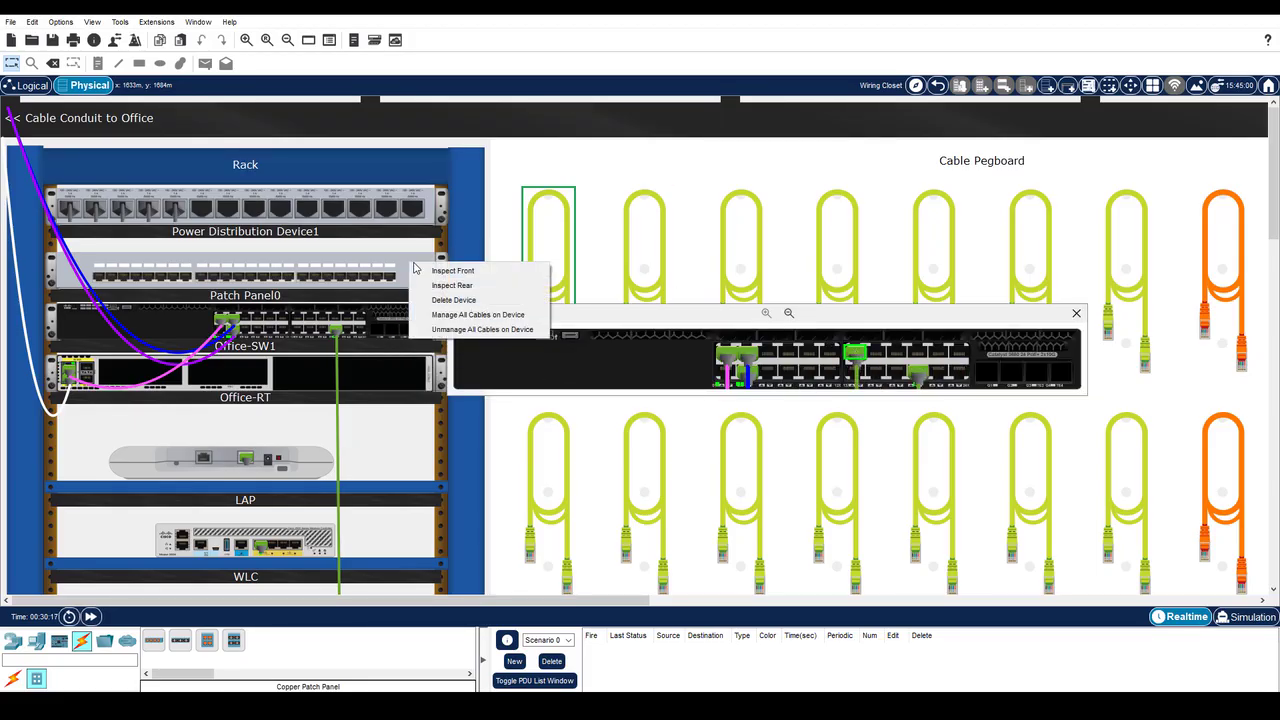
click(433, 272)
click(777, 318)
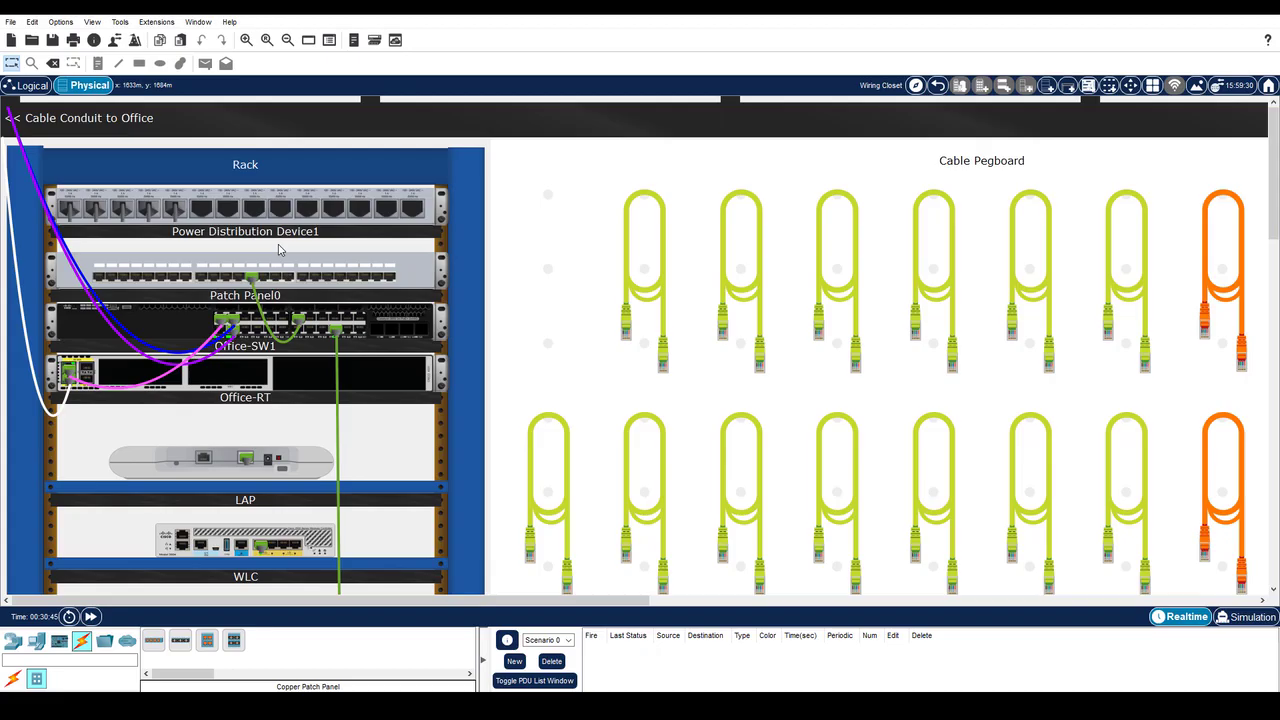
Step: Recolour the newest Patch Panel0–Office-SW1 patch cable to the yellow basic colour
right_click(270, 333)
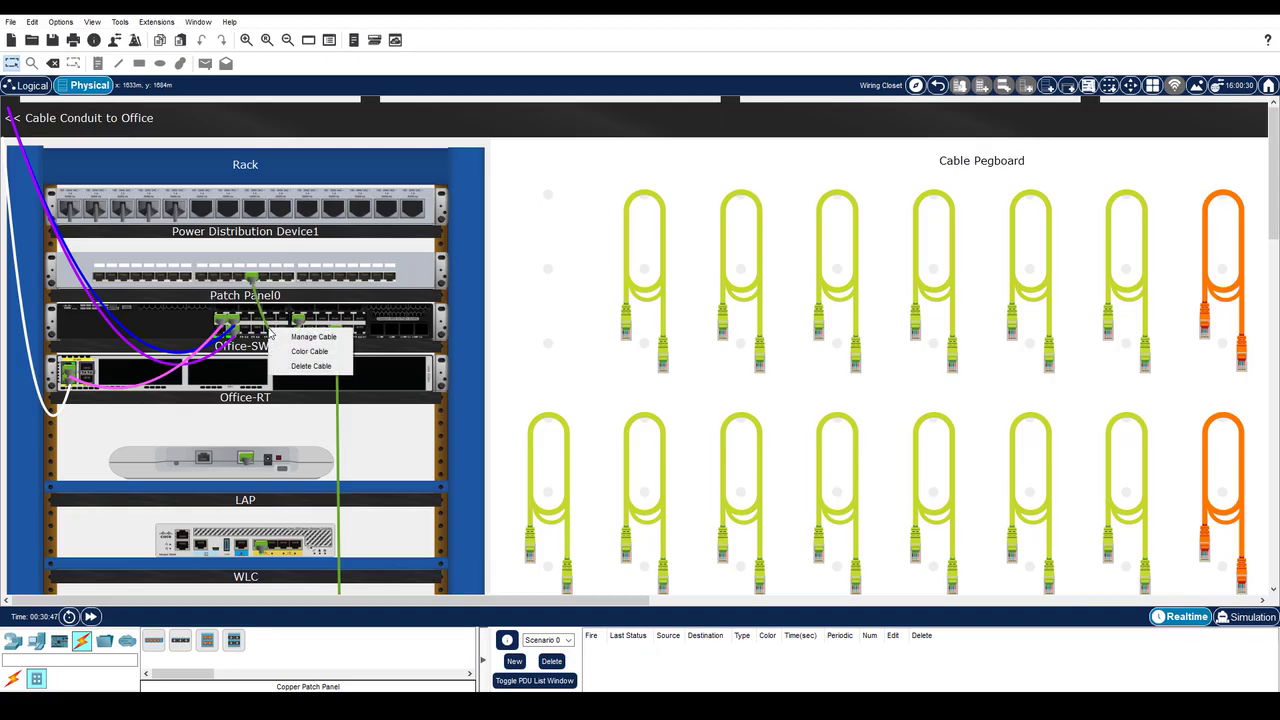
click(289, 352)
click(612, 292)
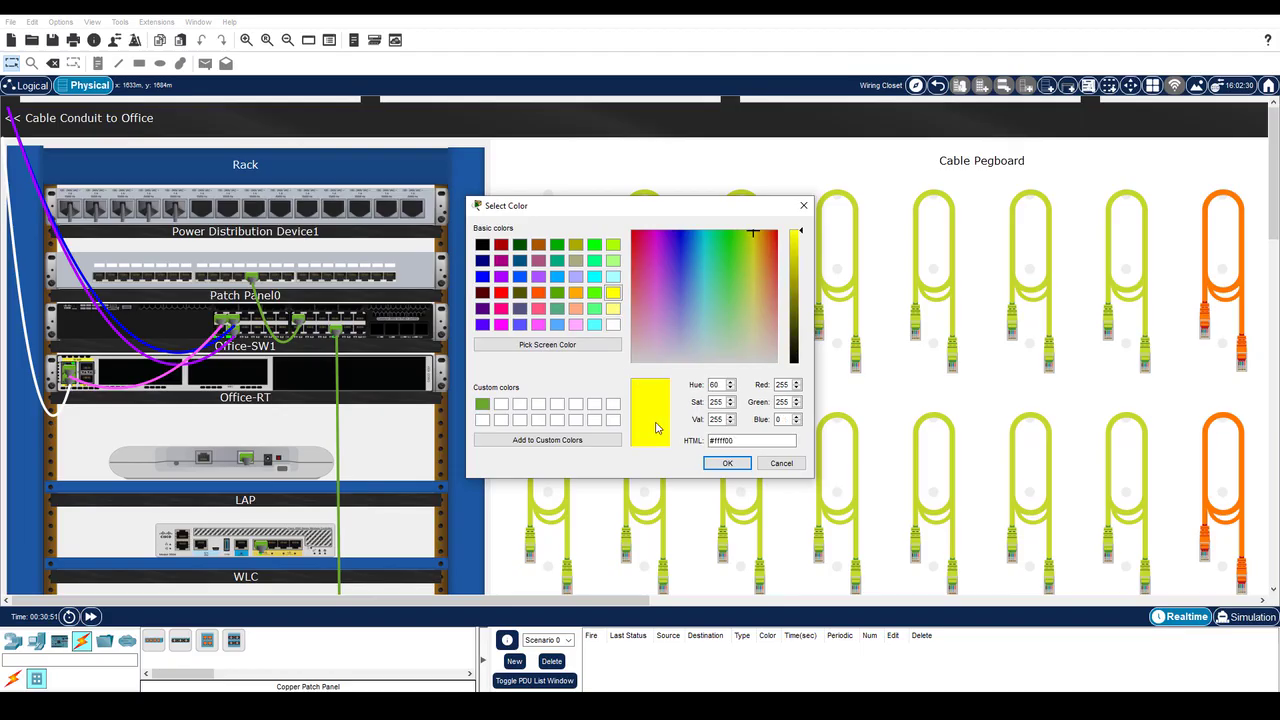
click(727, 464)
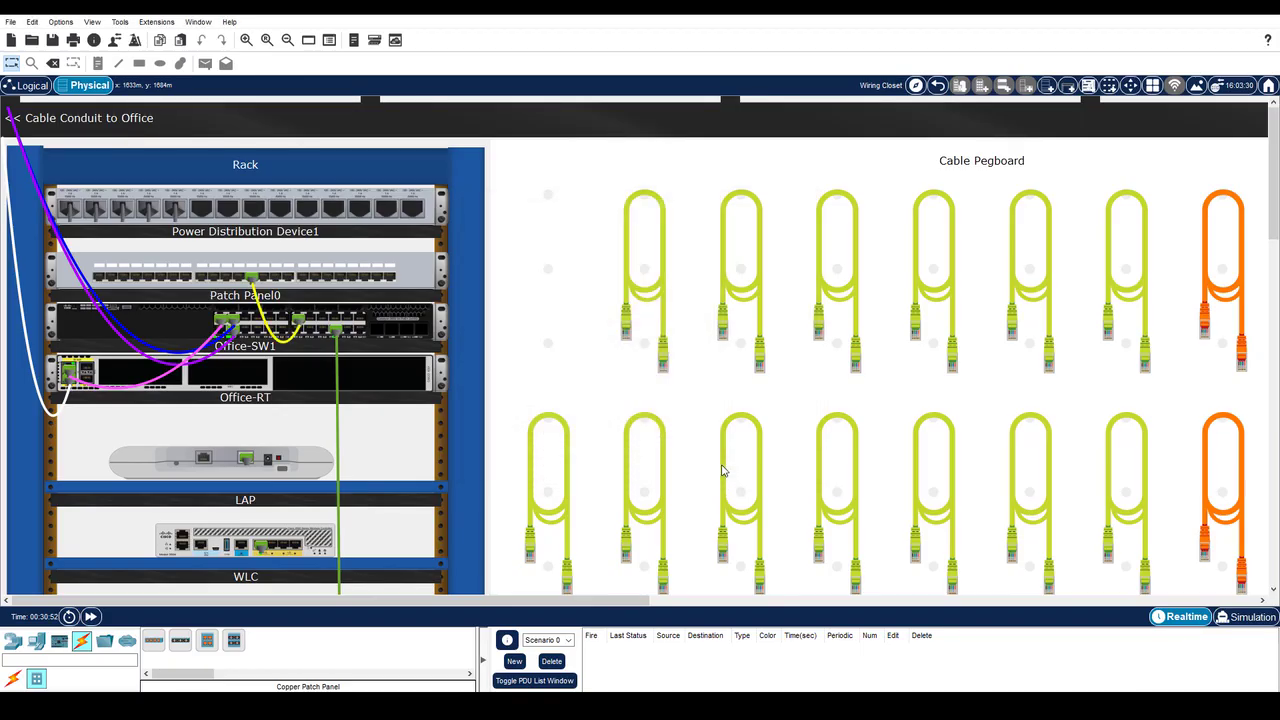
Step: Tidy the rack with Manage All Cables on Rack, then return to the Office room view
right_click(384, 427)
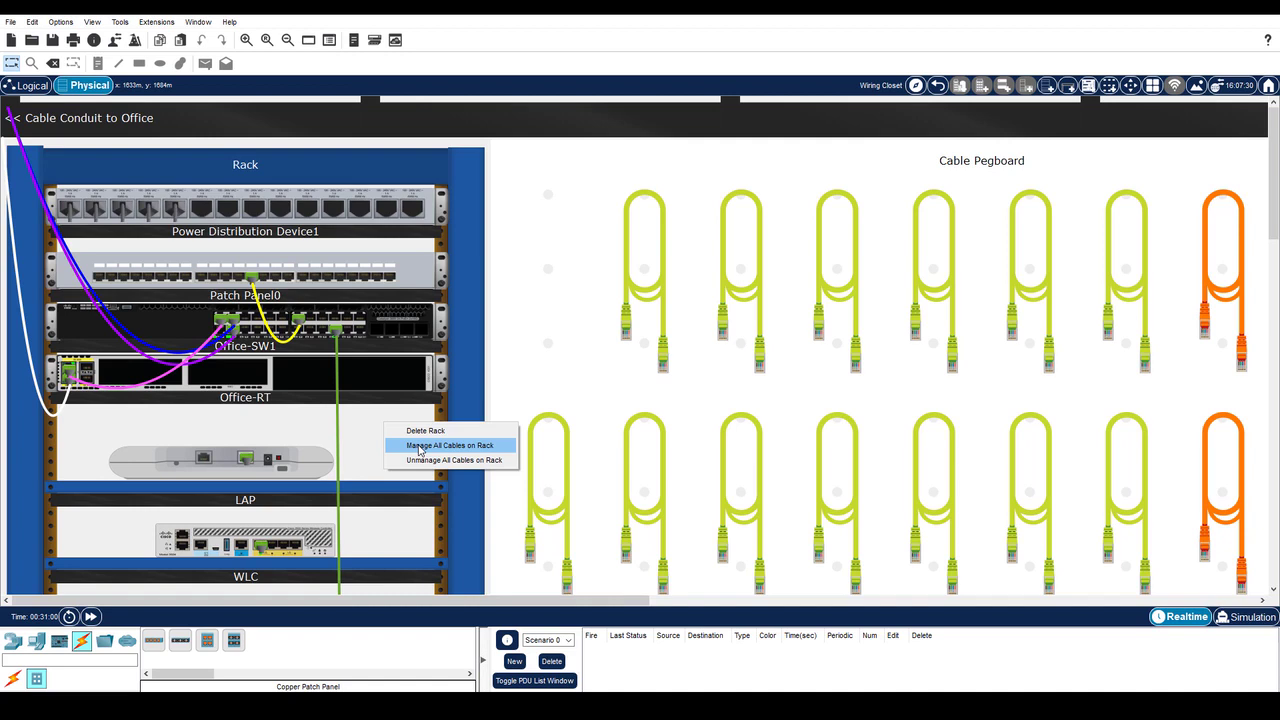
click(419, 446)
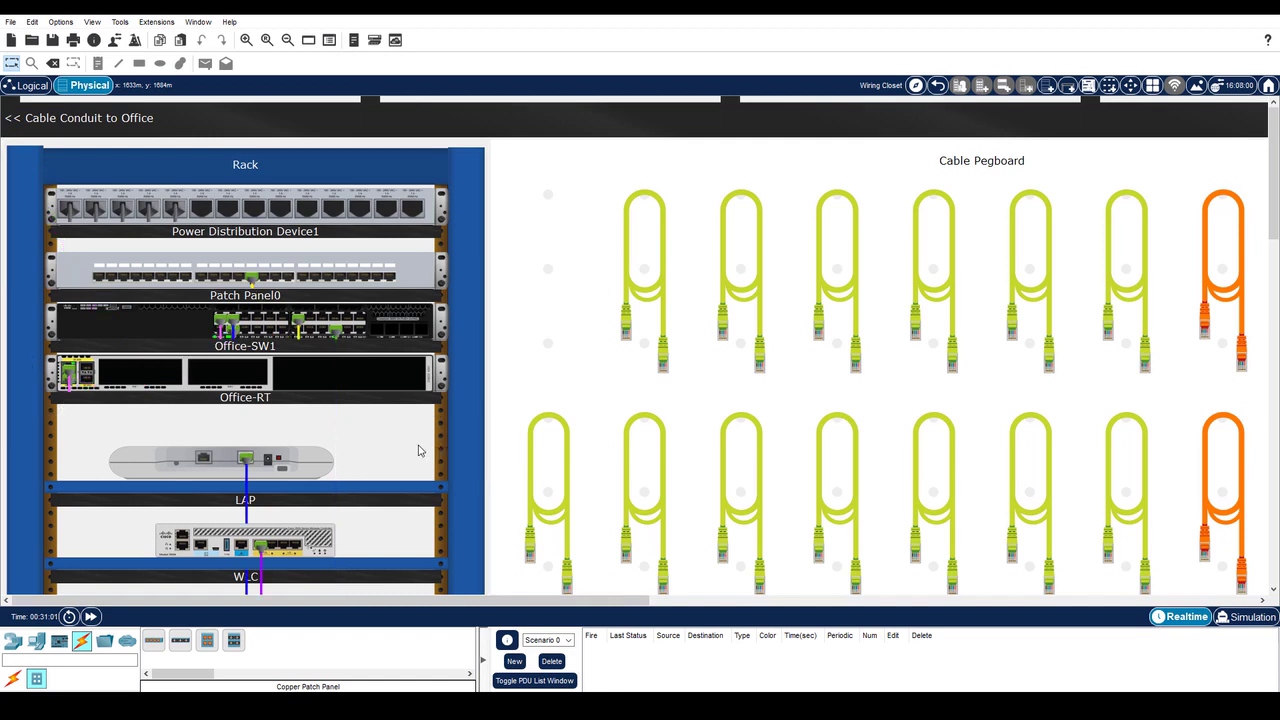
click(938, 86)
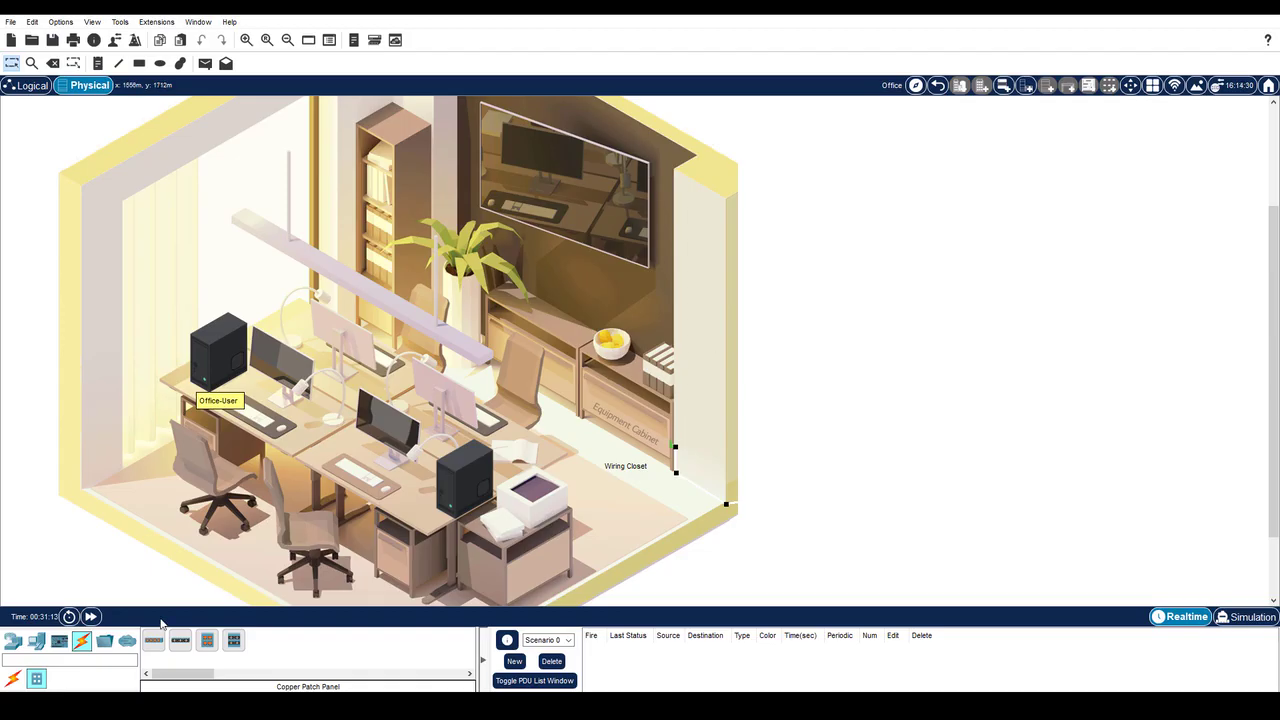
Step: Place a Copper Wall Mount (Wall Mount0) on the office's left wall beside the desks
click(208, 642)
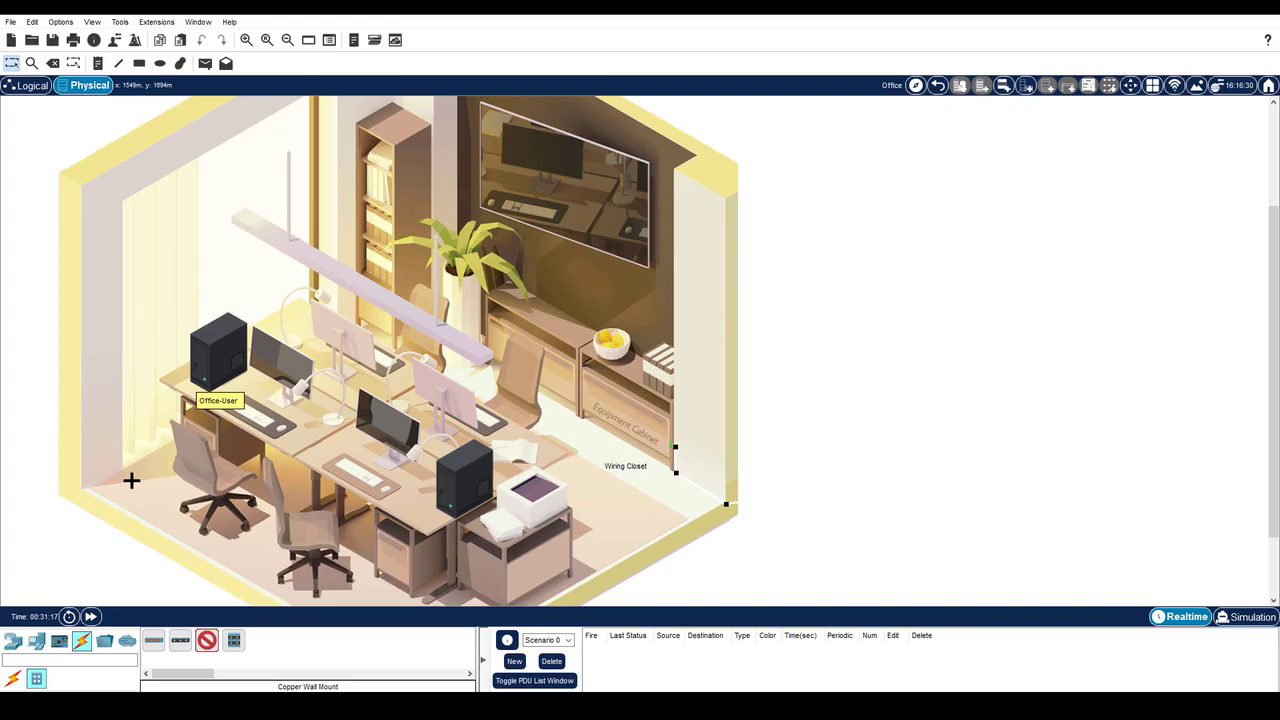
click(101, 437)
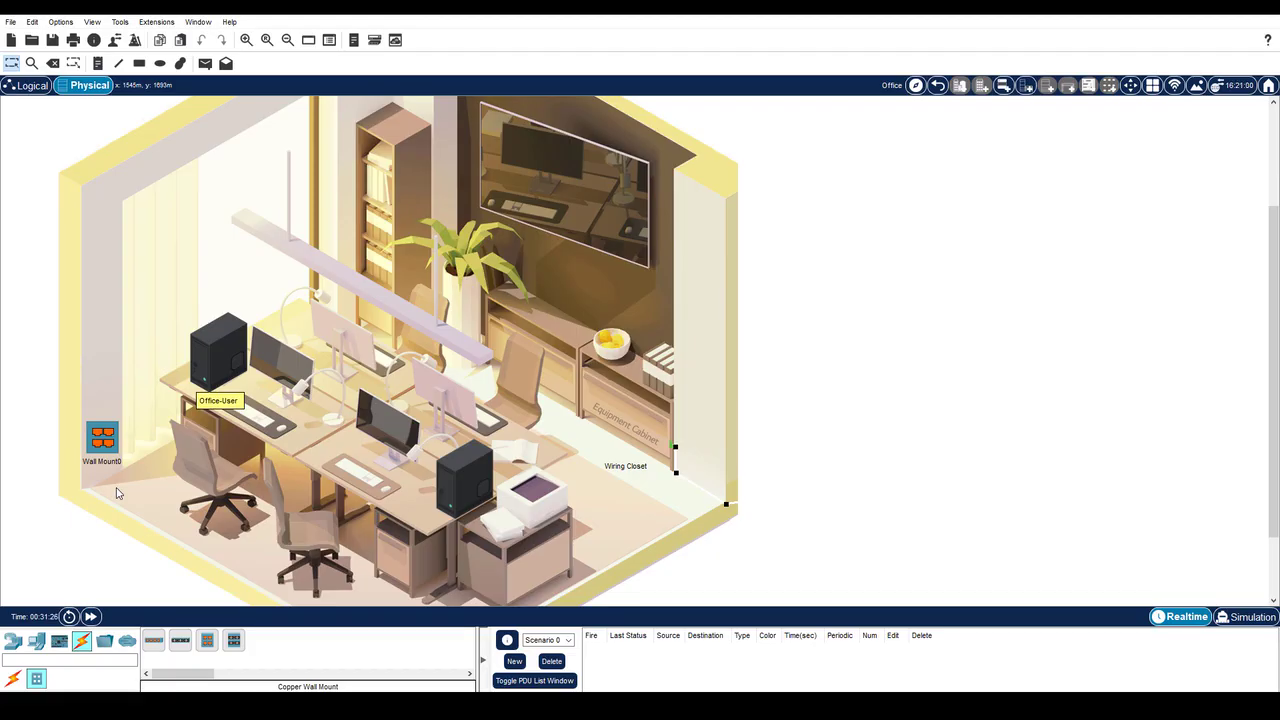
Step: Connect Wall Mount0 PunchDown1 to a Patch Panel0 punch-down port with copper straight-through cable
click(13, 680)
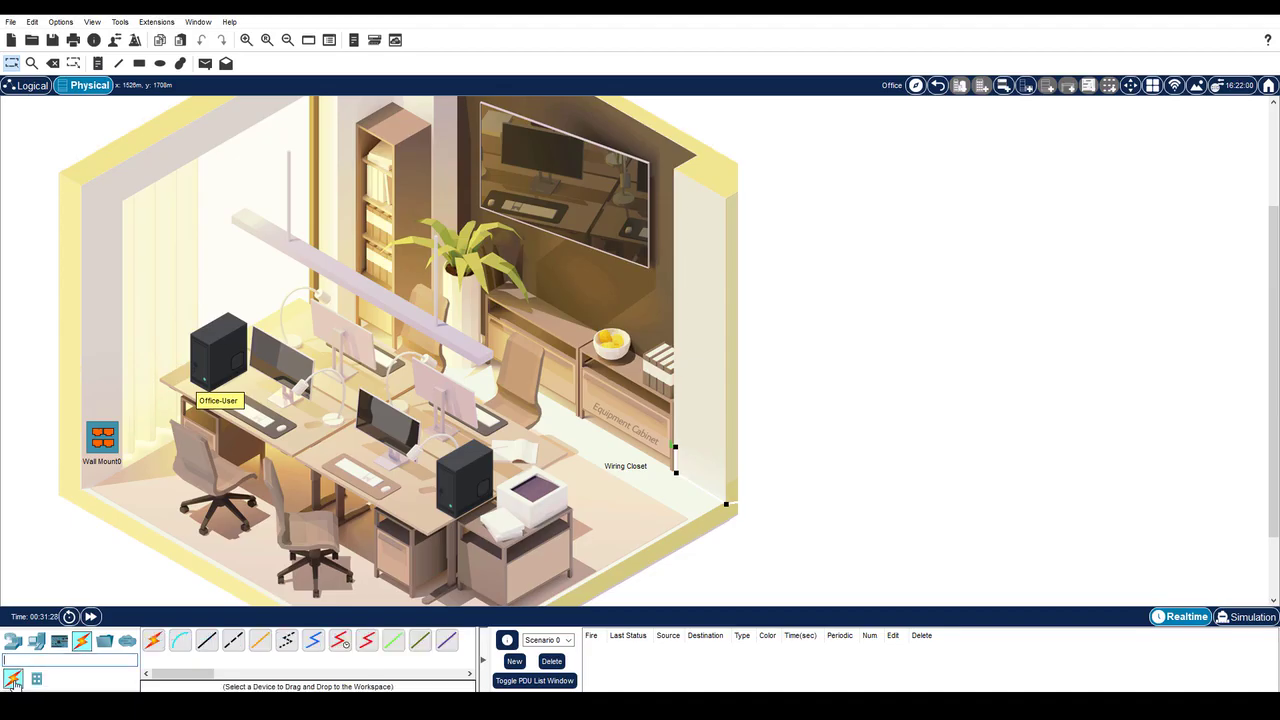
click(205, 645)
click(101, 438)
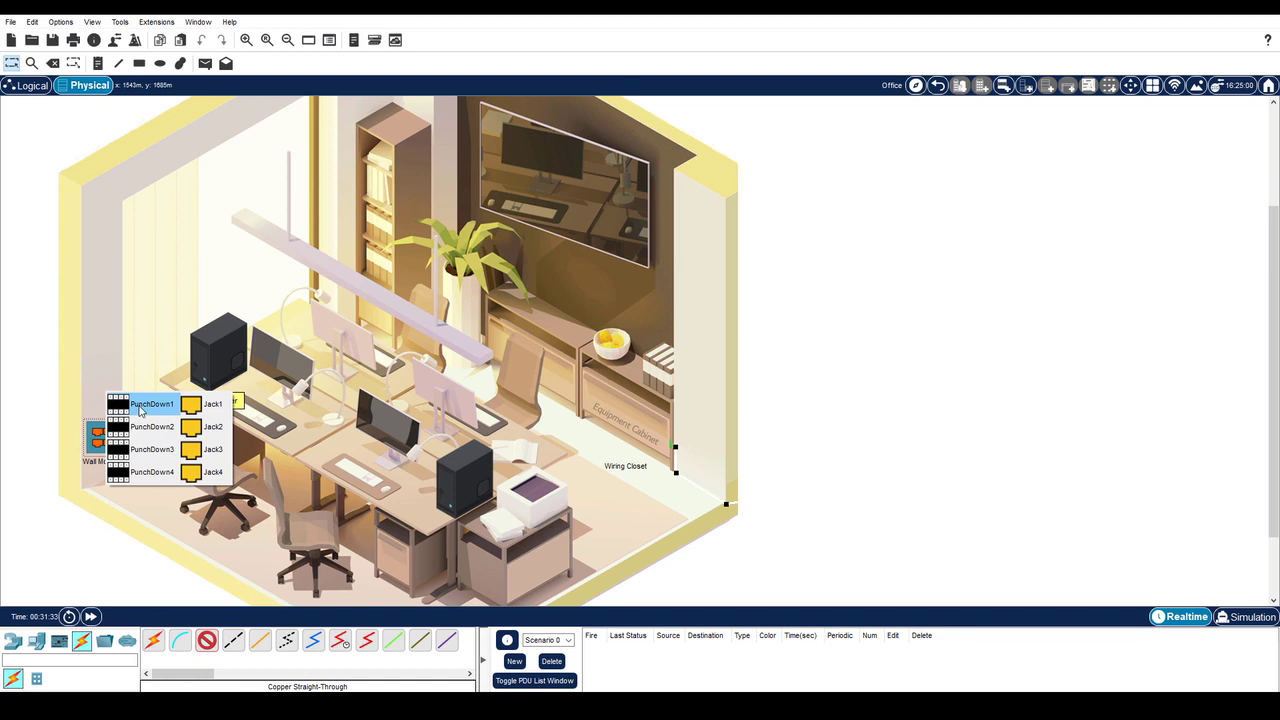
click(140, 405)
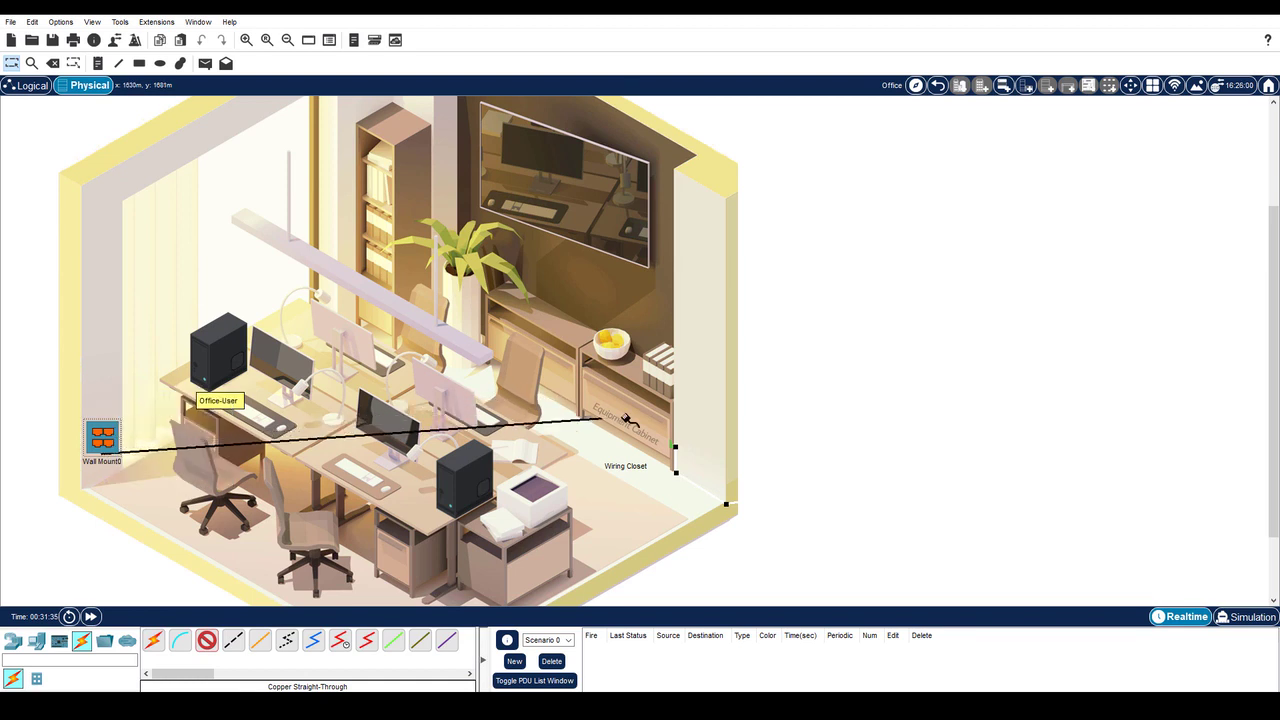
click(640, 423)
mouse_move(690, 432)
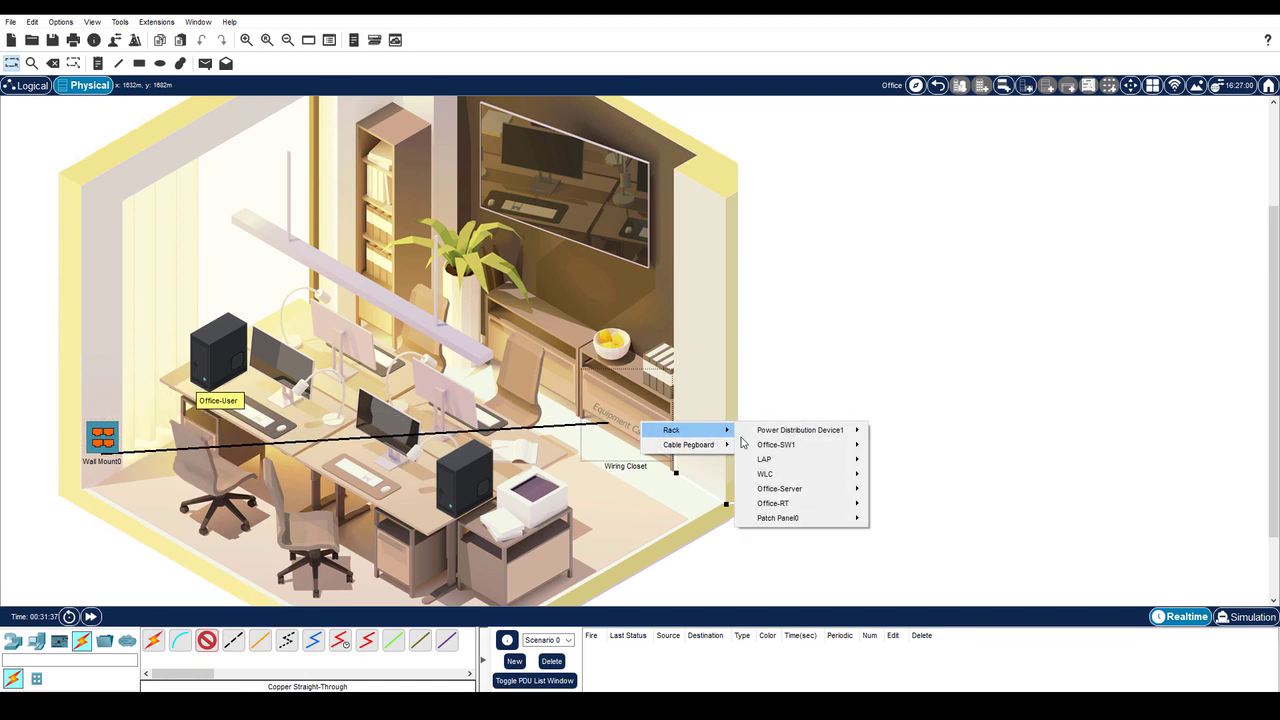
mouse_move(800, 521)
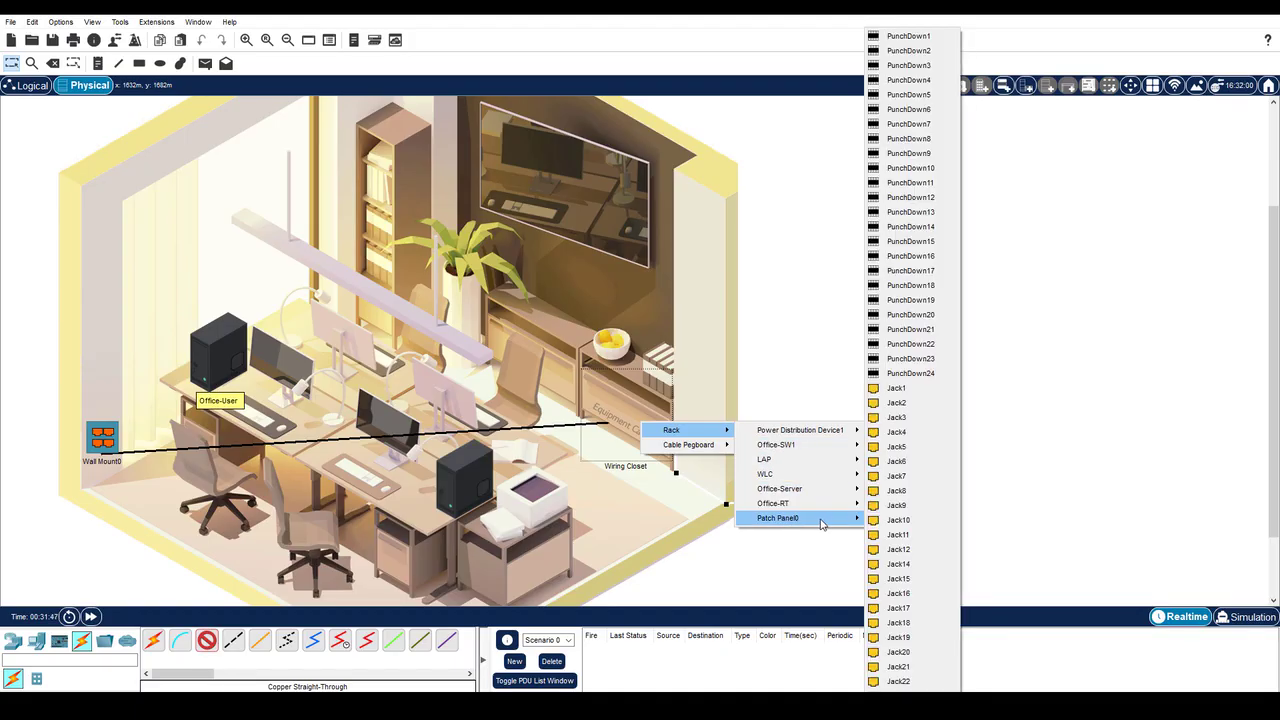
click(911, 214)
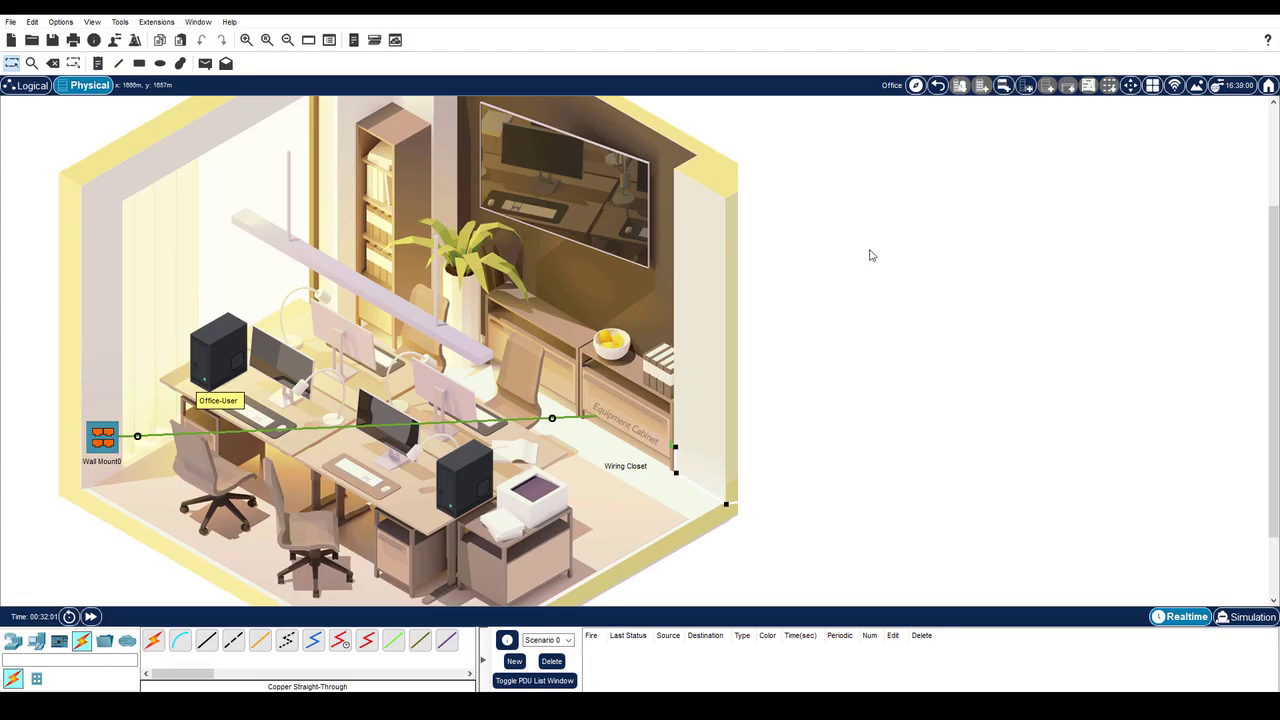
Step: Cable the Office-User PC's FastEthernet0 to a Wall Mount0 jack with copper straight-through
click(207, 640)
click(228, 352)
click(256, 404)
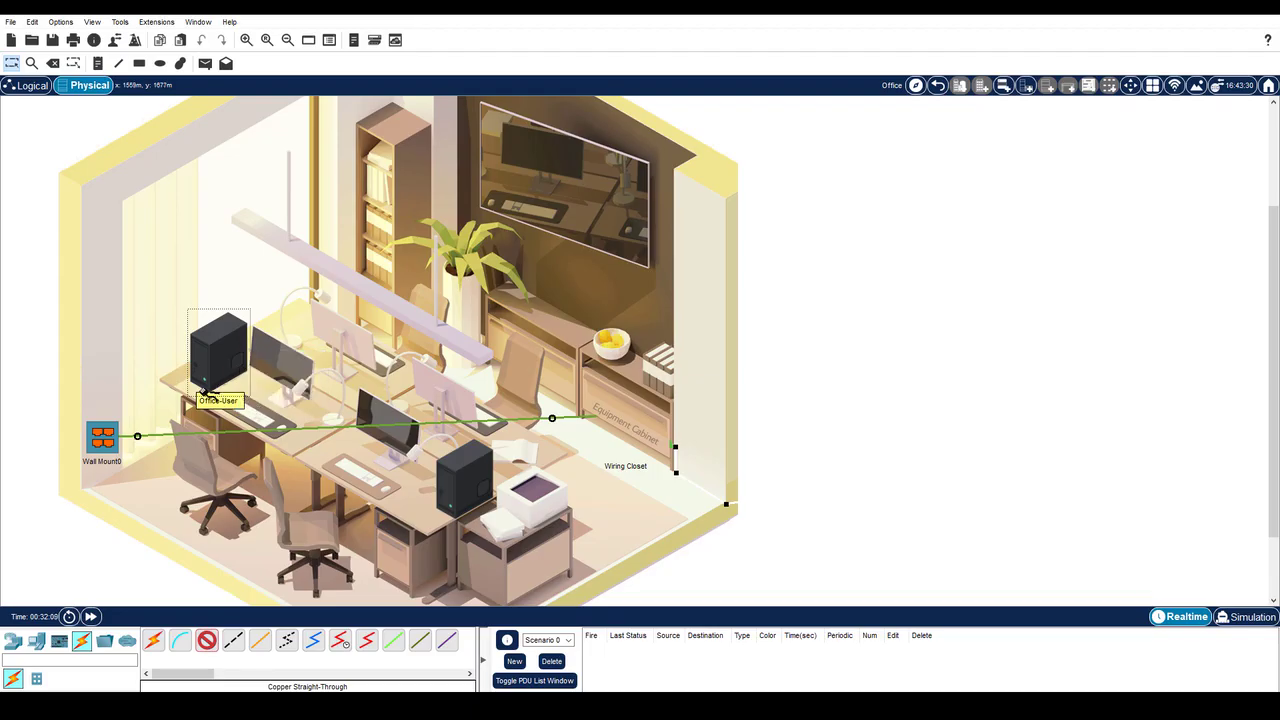
click(95, 432)
click(204, 398)
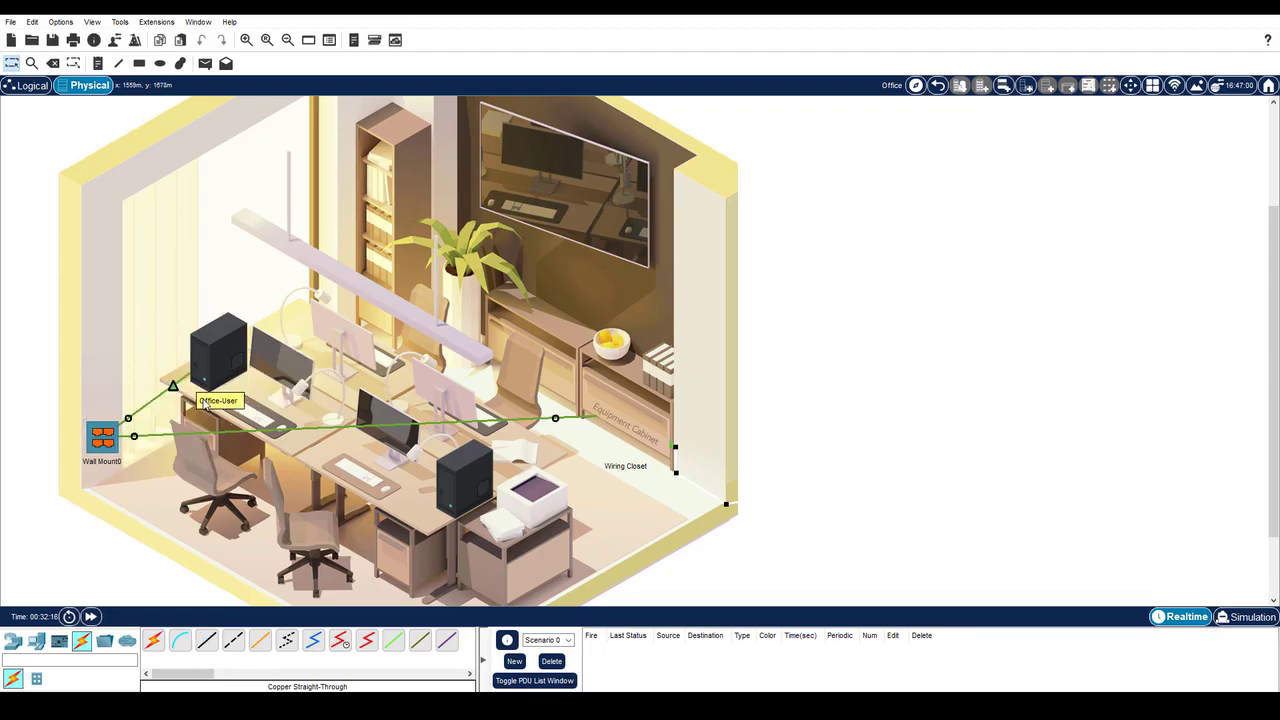
Step: Add two bend points to the Wall Mount0–cabinet cable and pull one to the top-left wall corner
right_click(286, 432)
click(315, 436)
right_click(328, 431)
click(350, 437)
click(53, 63)
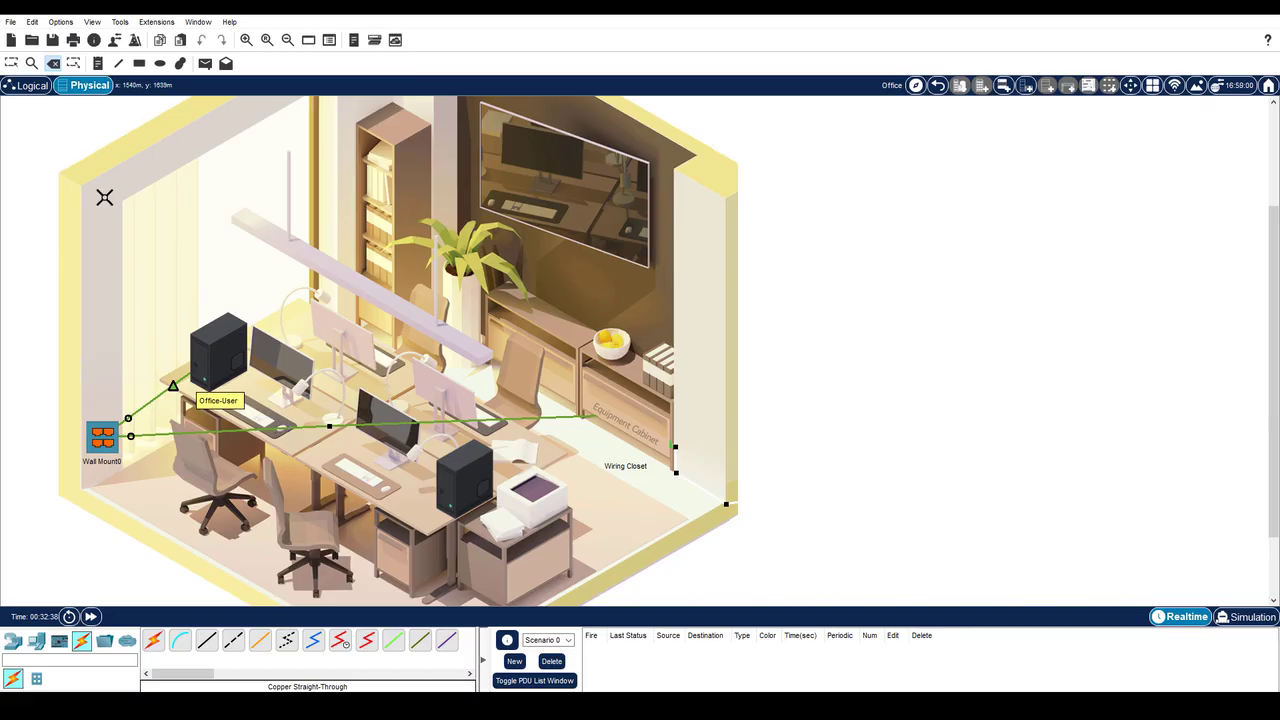
click(11, 63)
drag(330, 430, 99, 167)
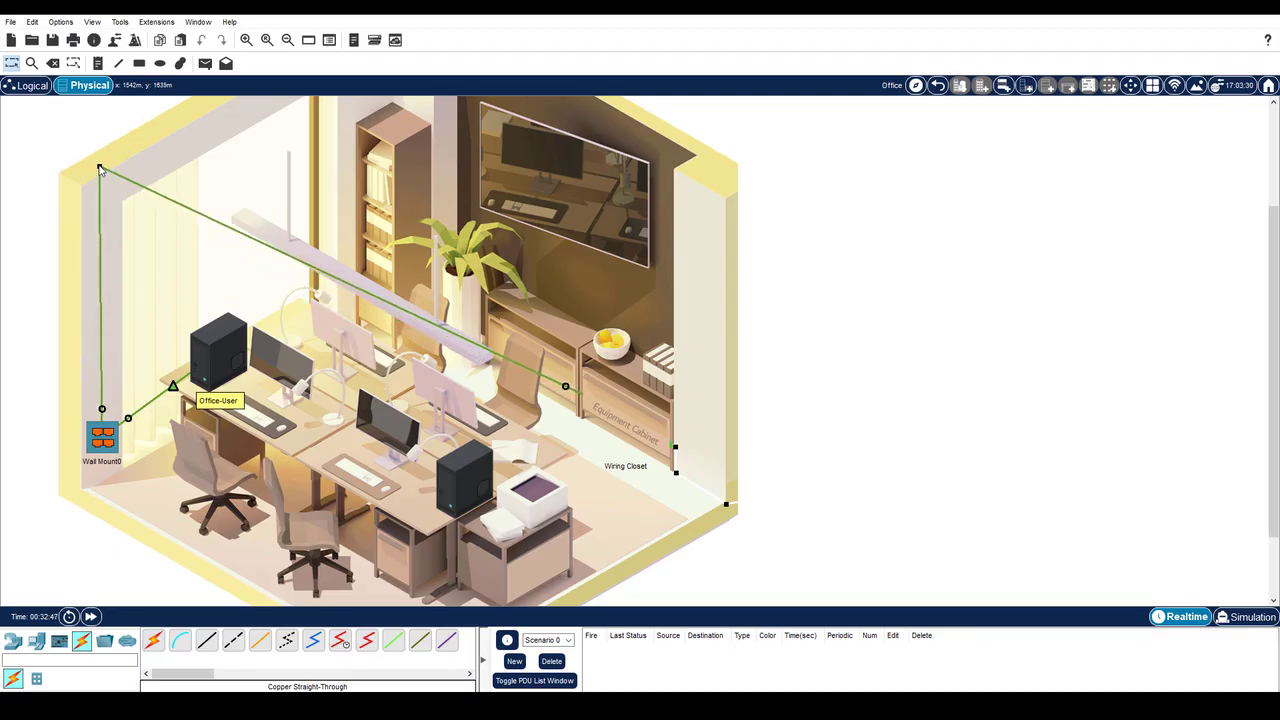
Step: Add more bend points and route the cable along the top wall corners and down the right wall
right_click(169, 206)
click(205, 206)
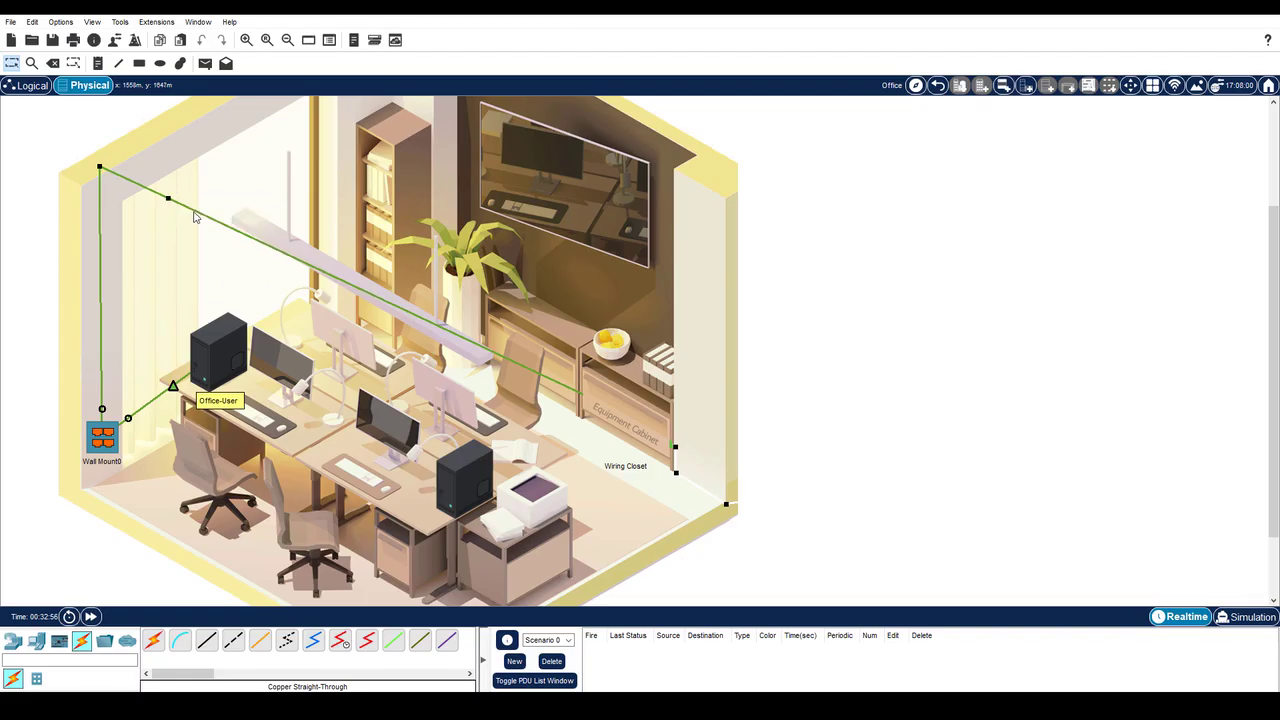
click(242, 234)
scroll(419, 278, up, 3)
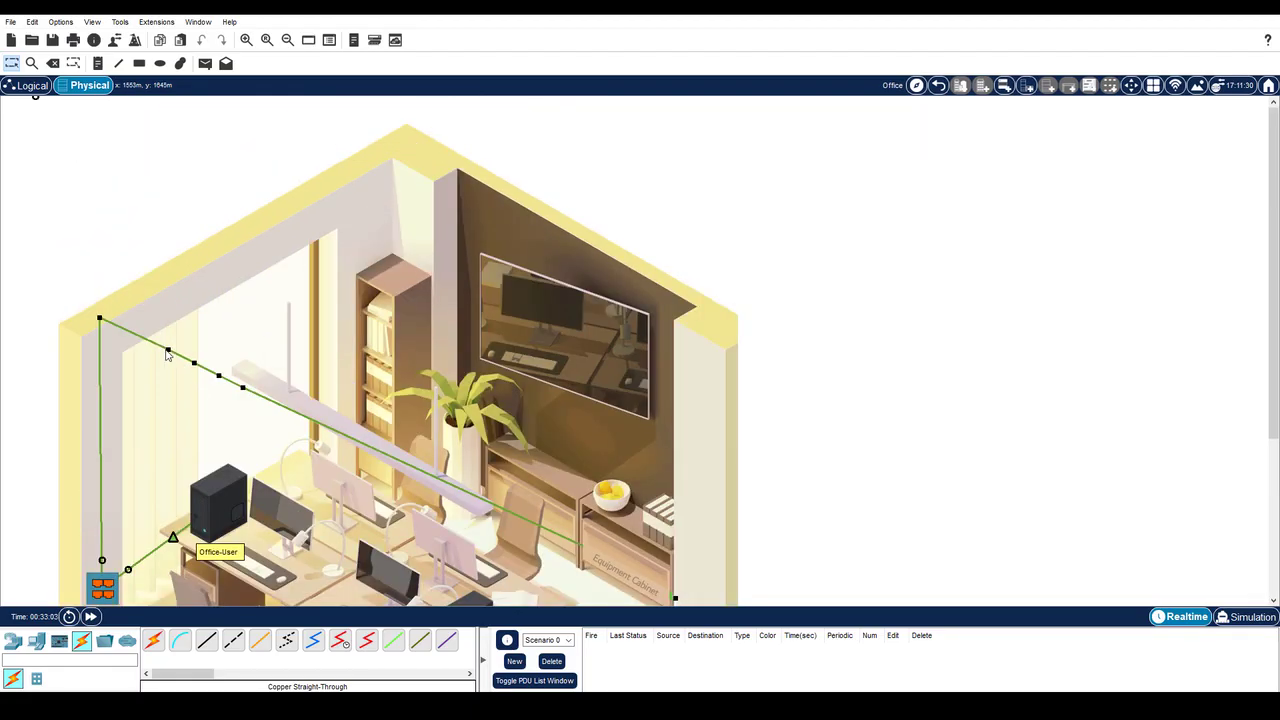
drag(168, 352, 415, 138)
drag(194, 364, 709, 305)
drag(218, 376, 685, 326)
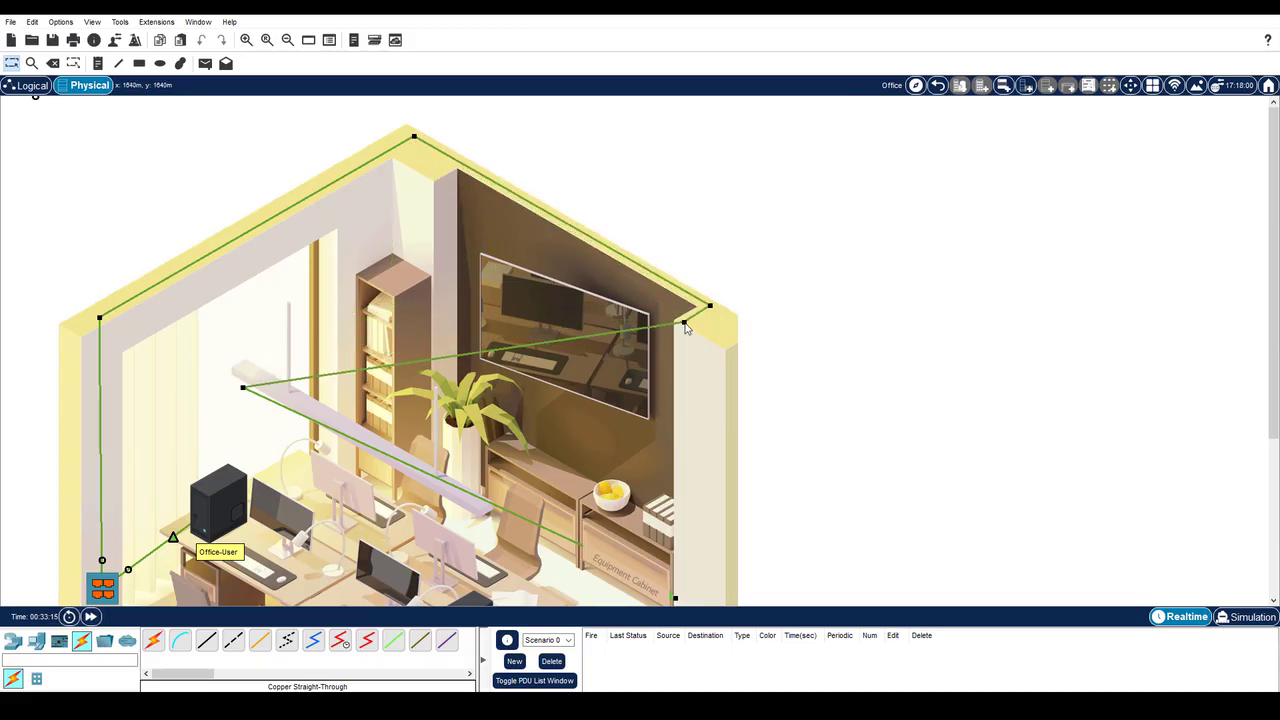
drag(243, 391, 675, 598)
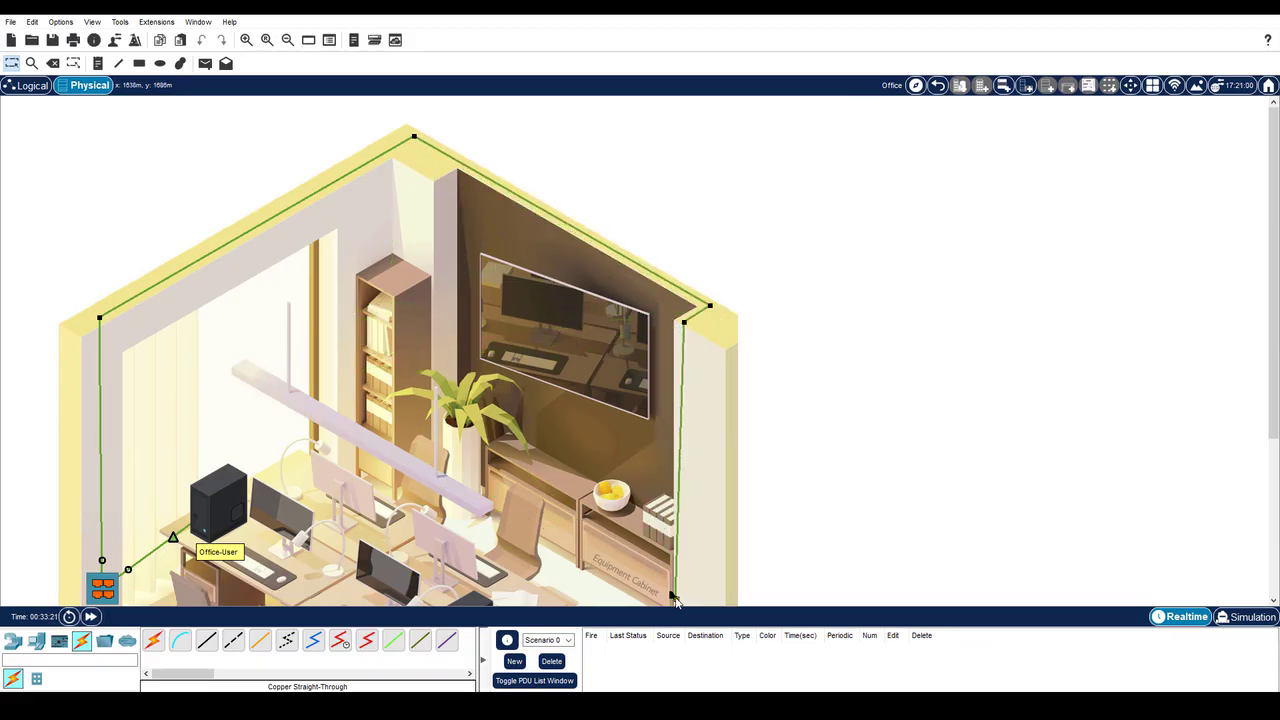
scroll(612, 409, down, 3)
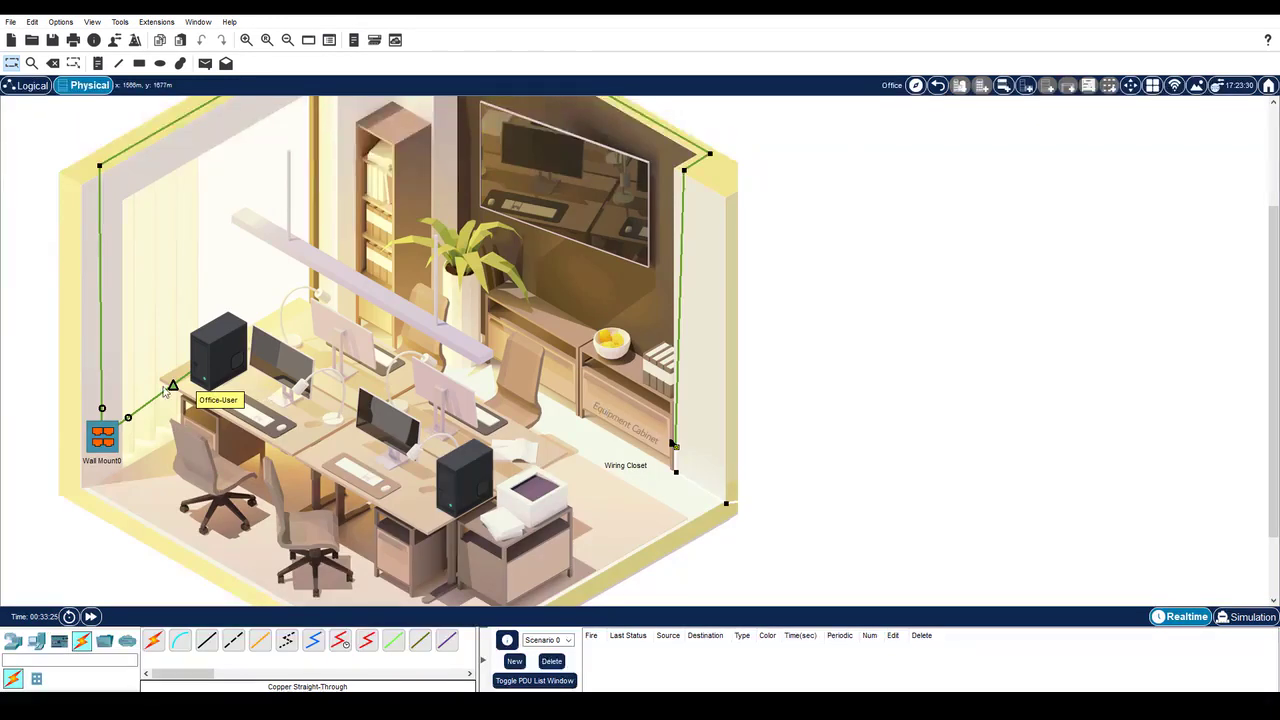
Step: Add three bend points to the PC cable, dropping it below Wall Mount0 and up beside the desk
right_click(139, 414)
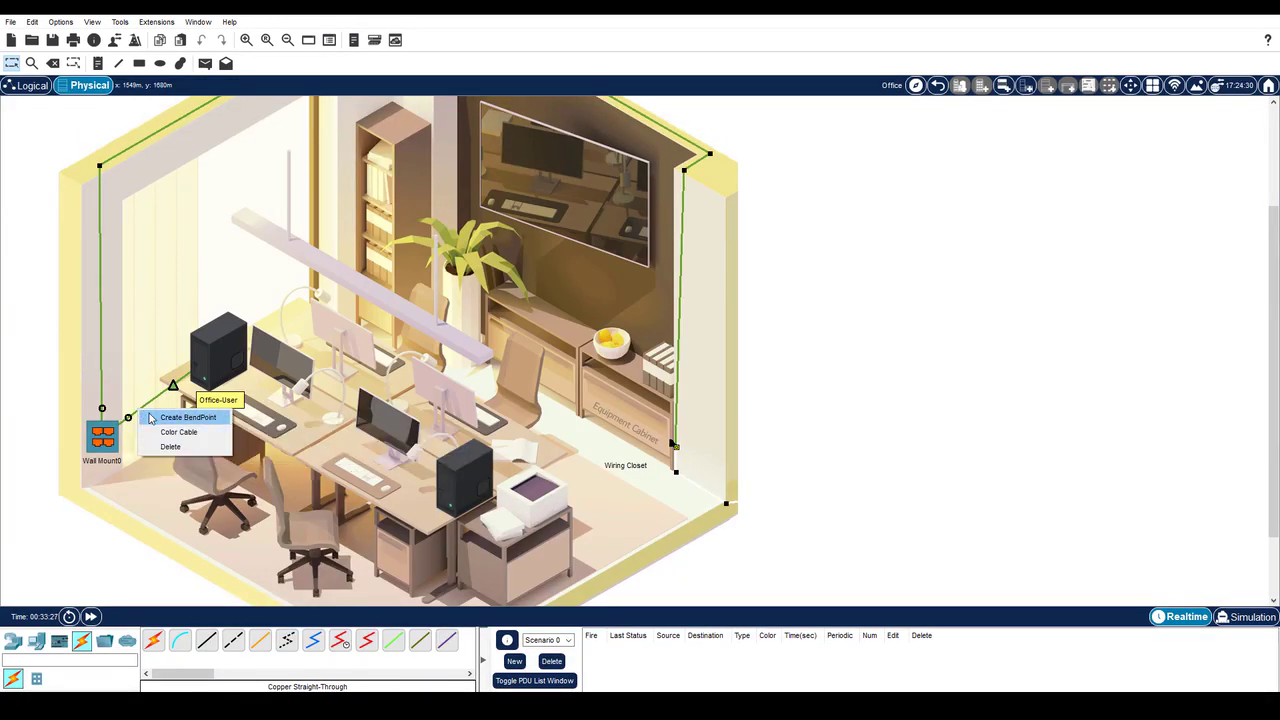
click(153, 403)
right_click(152, 399)
click(170, 402)
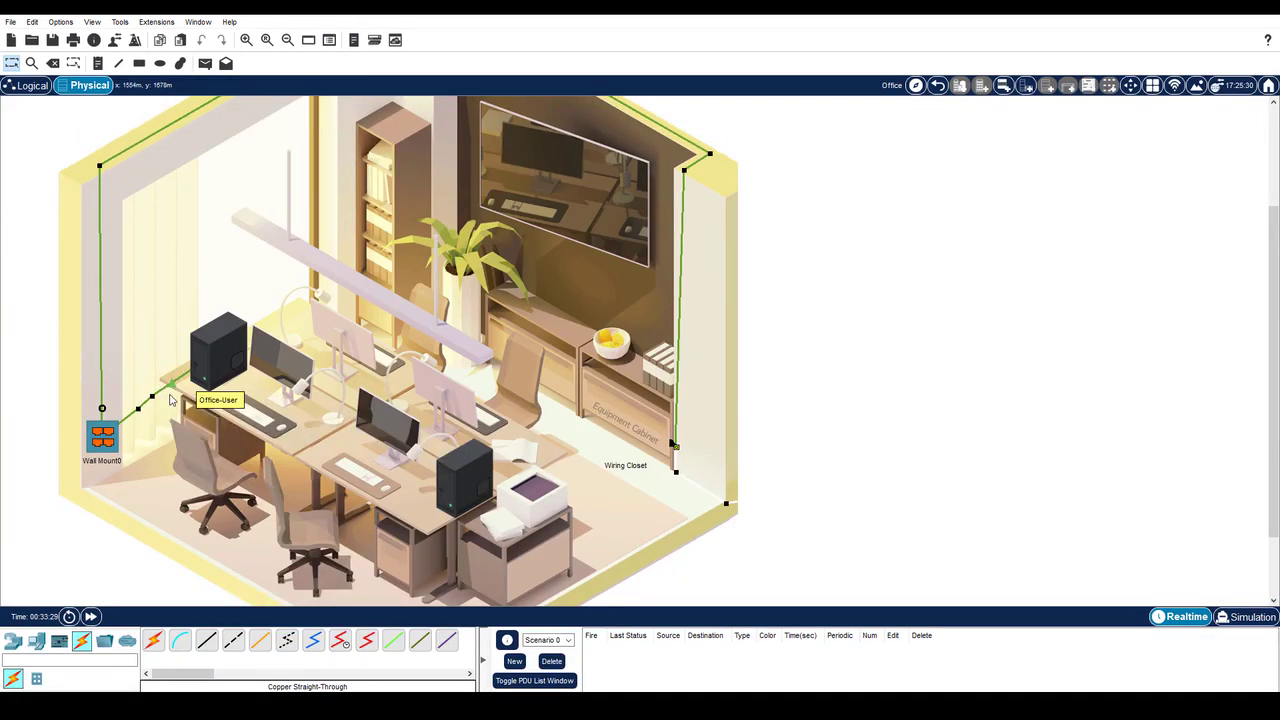
right_click(162, 393)
click(190, 398)
drag(140, 410, 106, 485)
drag(153, 402, 171, 461)
drag(177, 388, 173, 376)
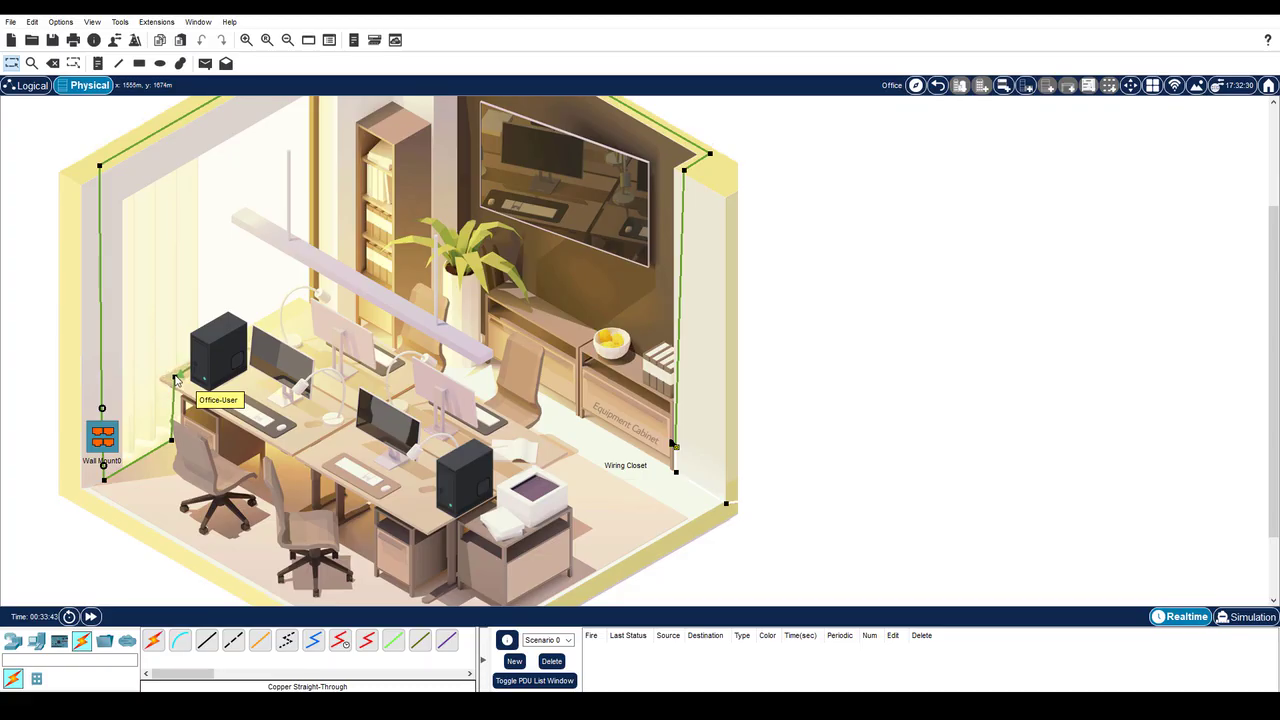